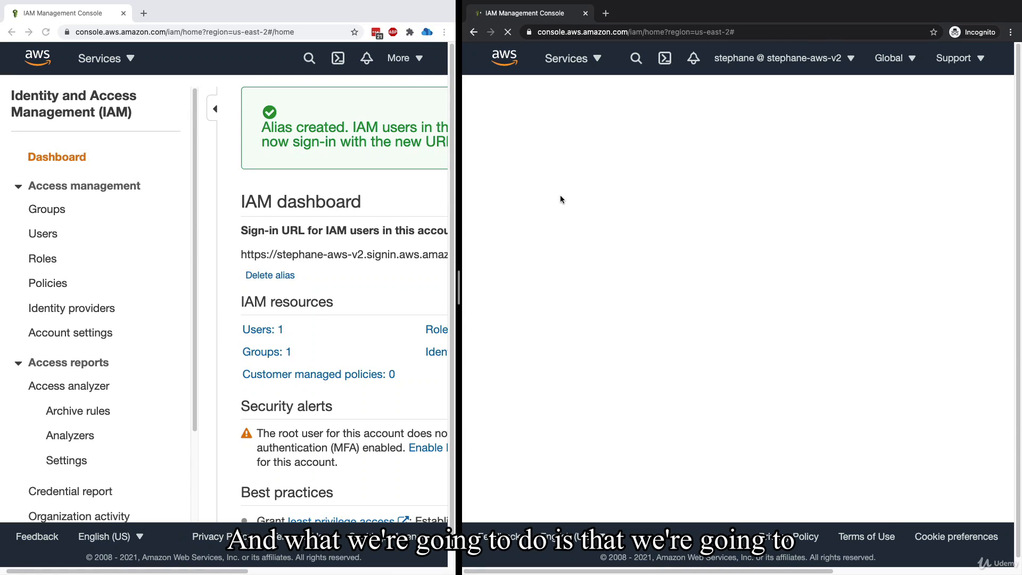
Create a new IAM group named developers without attaching any policies
left_click(524, 210)
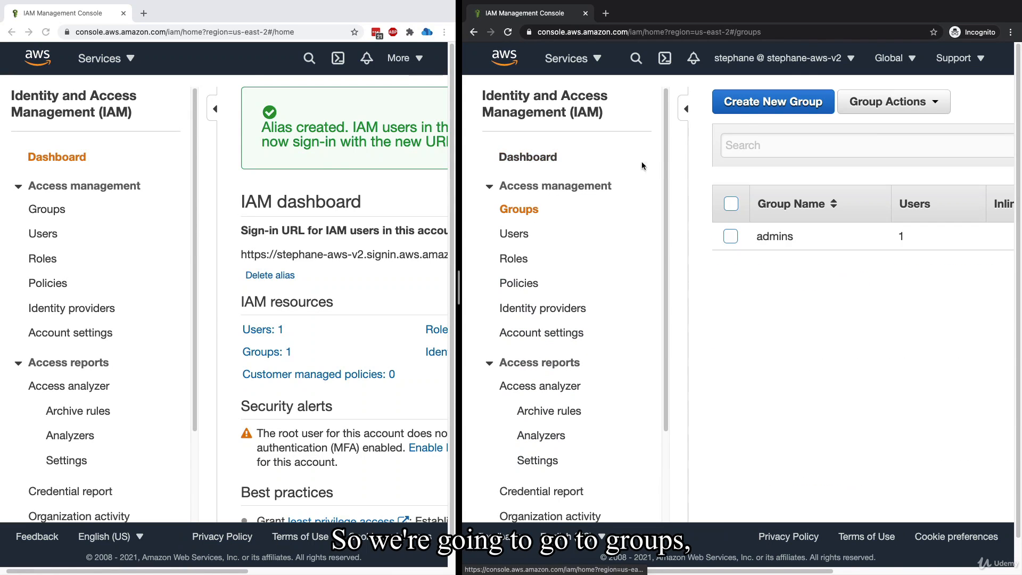
left_click(773, 102)
left_click(777, 159)
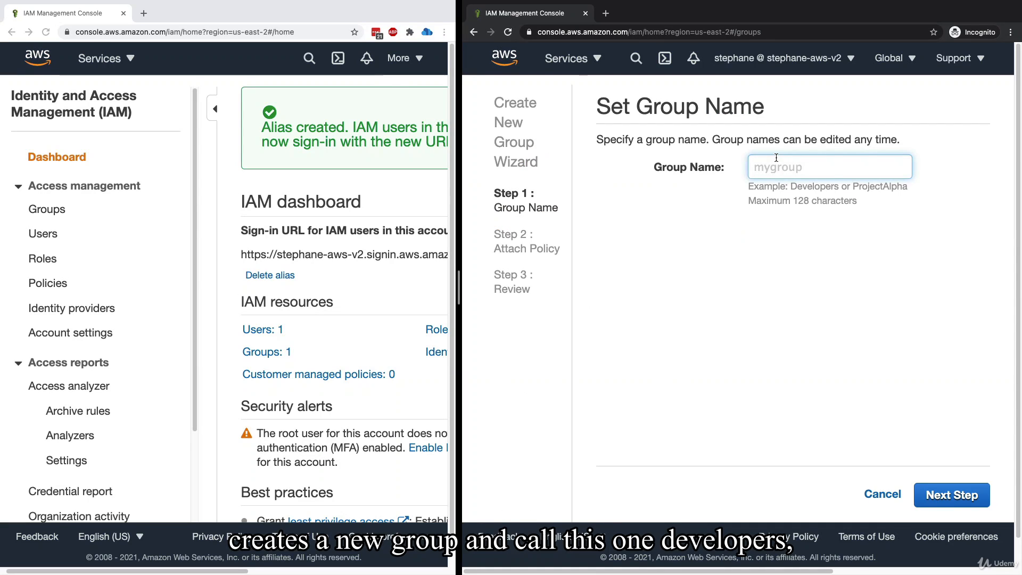
type("developers")
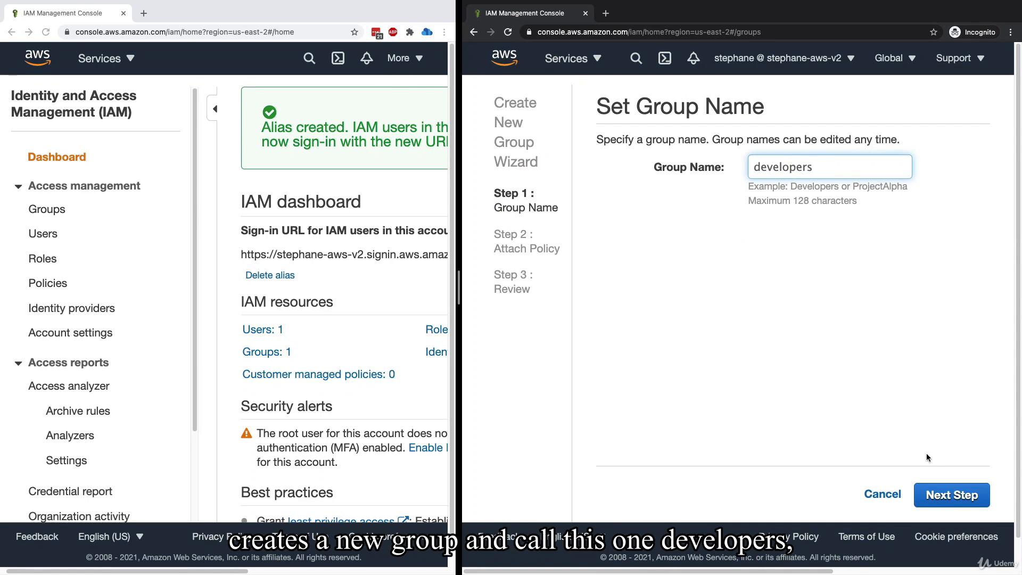
left_click(943, 496)
left_click(947, 497)
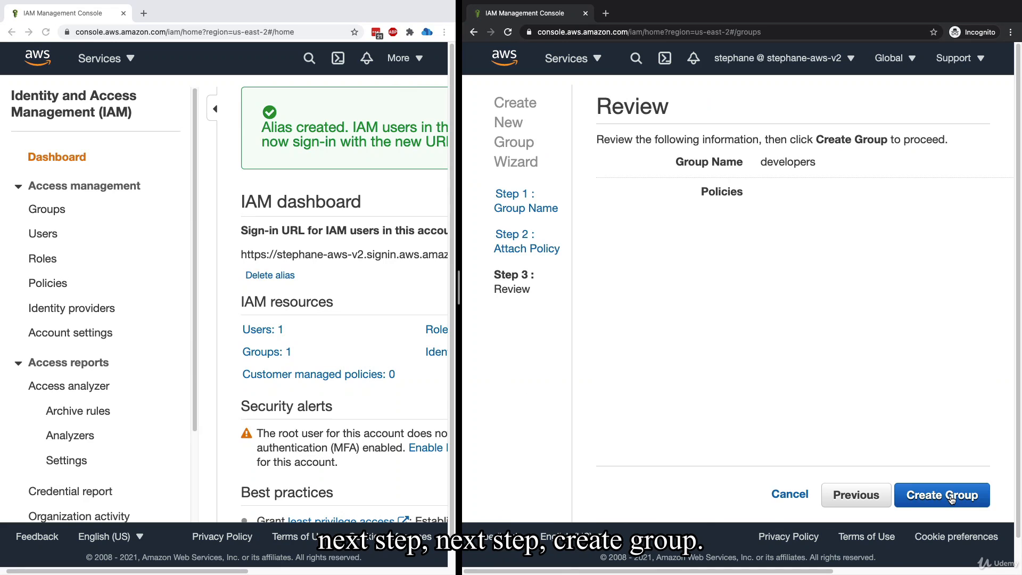
left_click(951, 498)
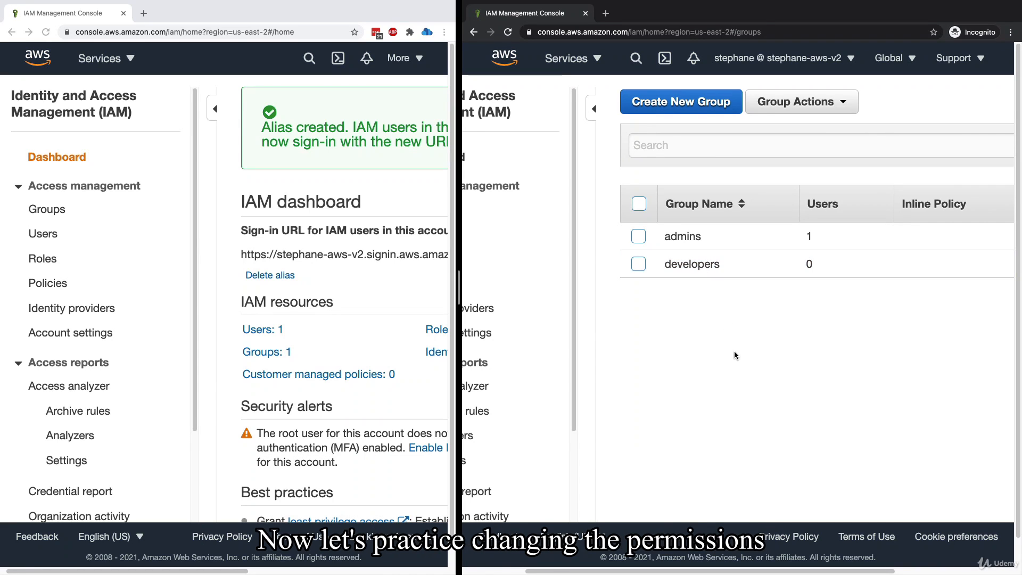
In the root account window, open the admins group from the users list and remove its only user
left_click(364, 239)
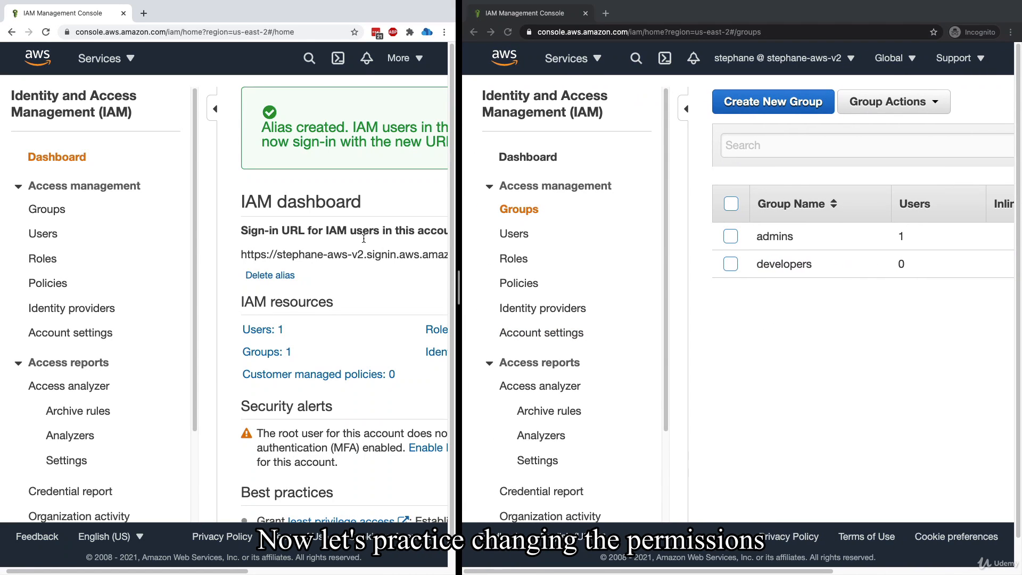
left_click(728, 297)
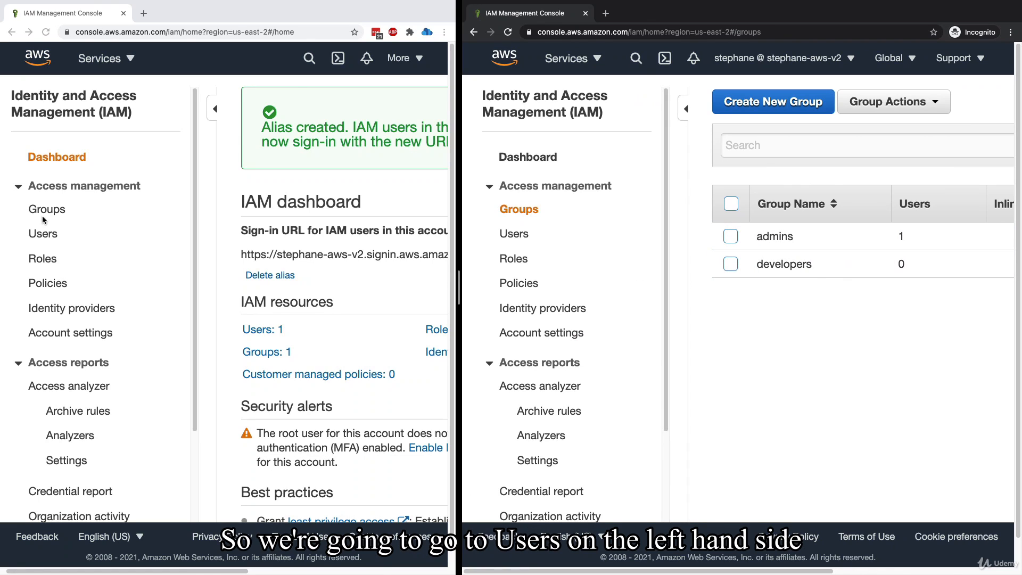
left_click(44, 237)
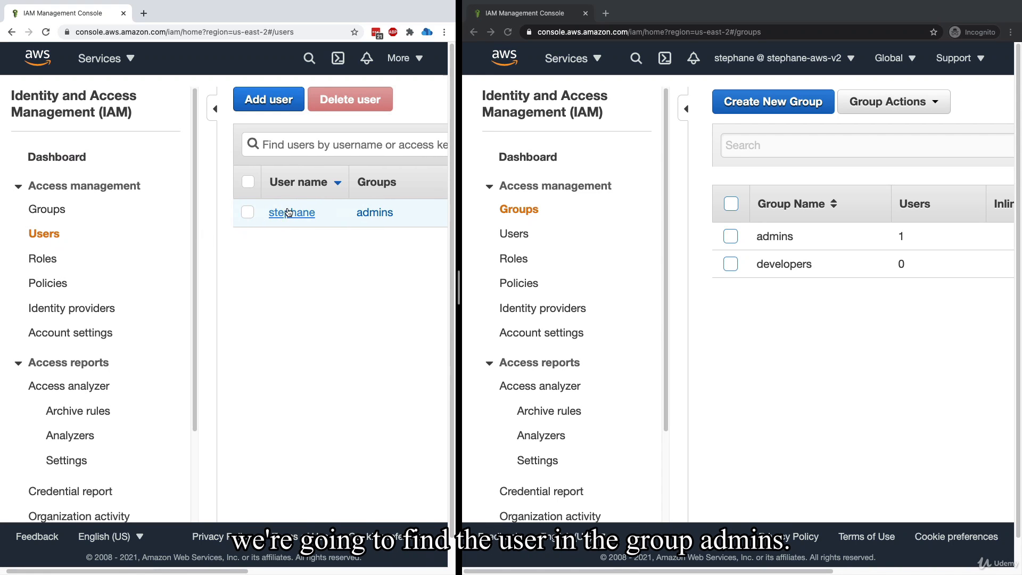
left_click(372, 213)
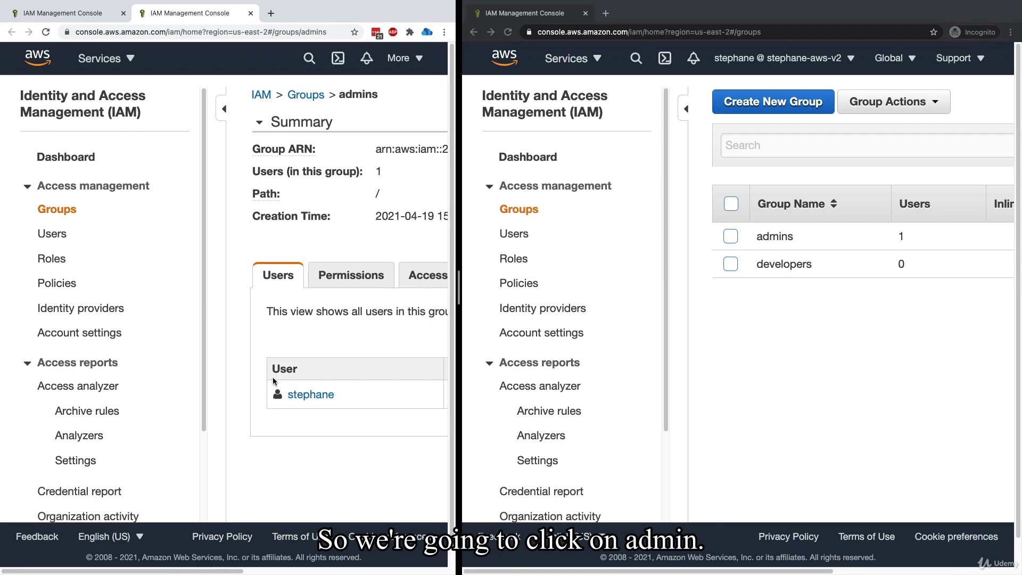
left_click(224, 114)
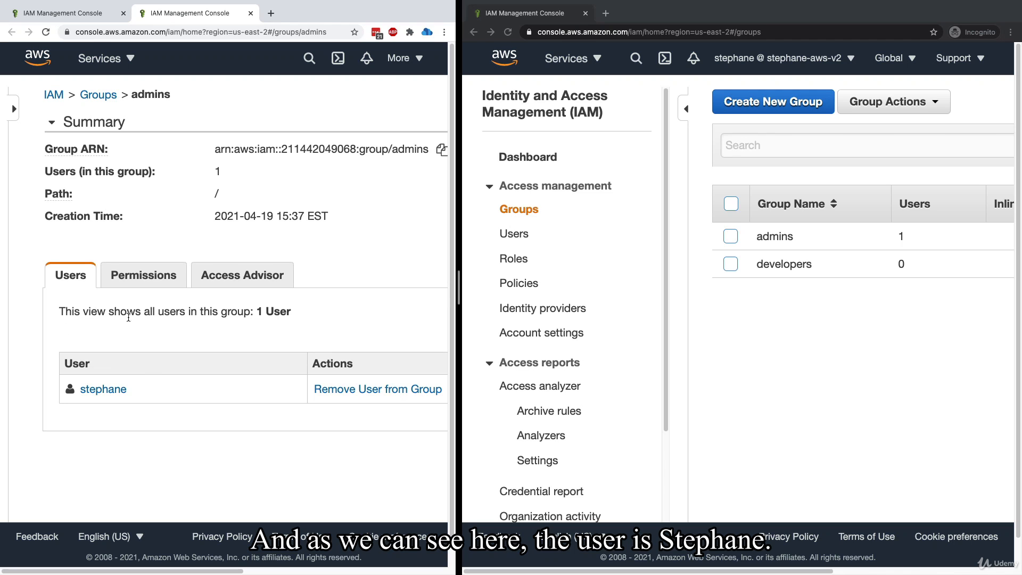
left_click(379, 391)
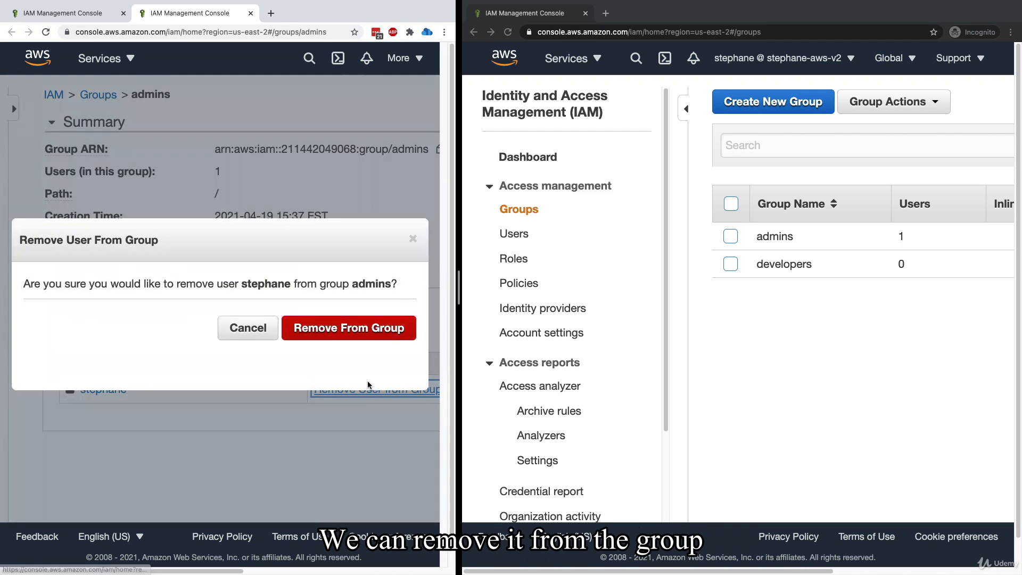
left_click(355, 331)
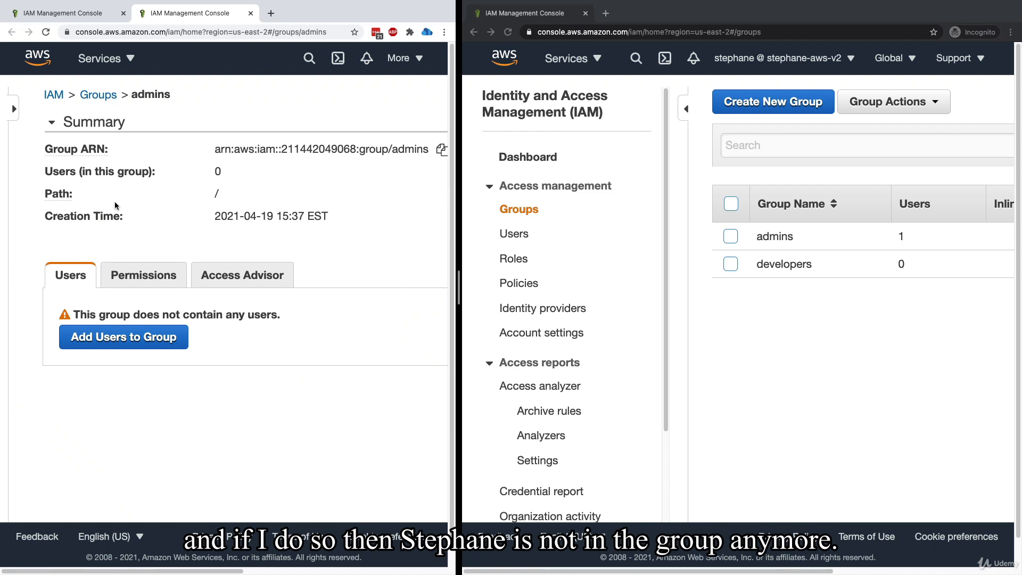
left_click_drag(148, 315, 238, 315)
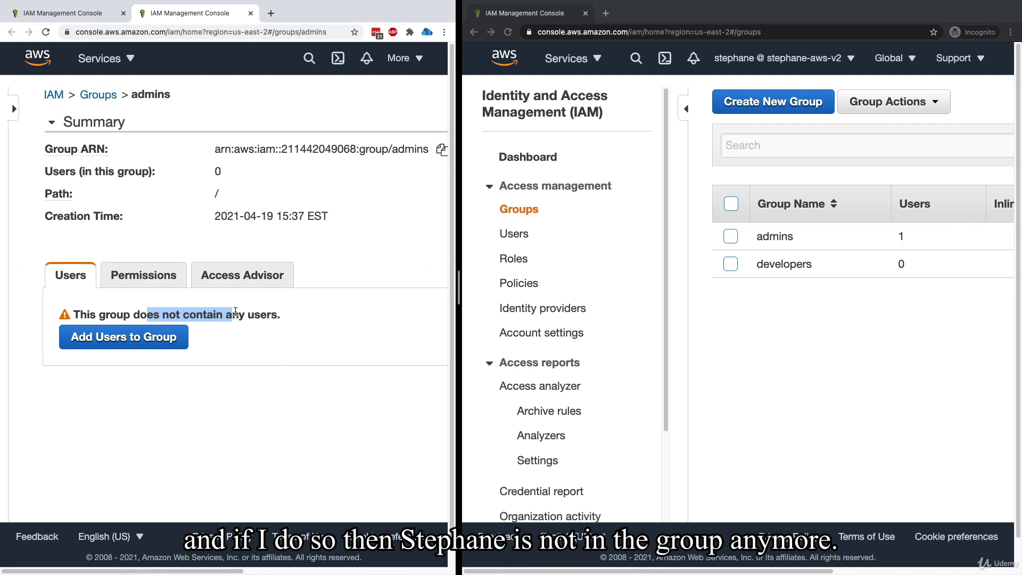
triple_click(239, 315)
left_click(340, 310)
Refresh the groups page in the incognito window, open the users list and examine the IAM user's access to both
left_click(827, 340)
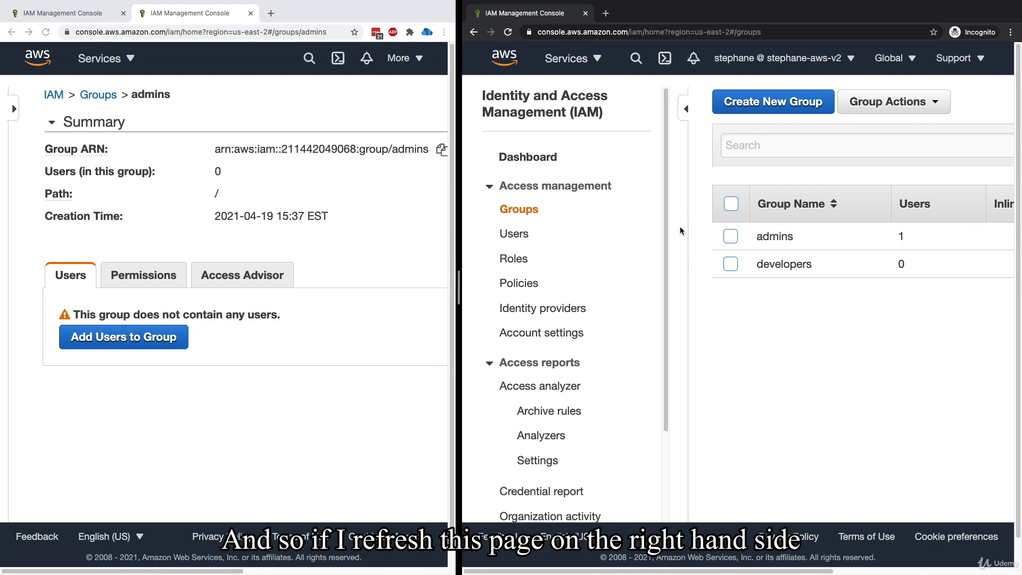
left_click(508, 33)
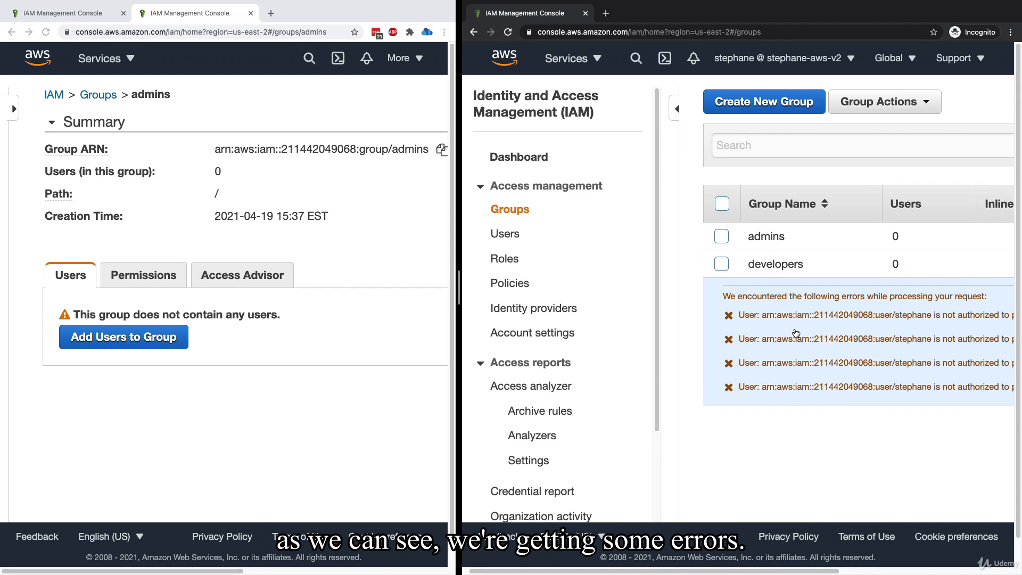
scroll(796, 333, "right", 3)
scroll(791, 341, "left", 4)
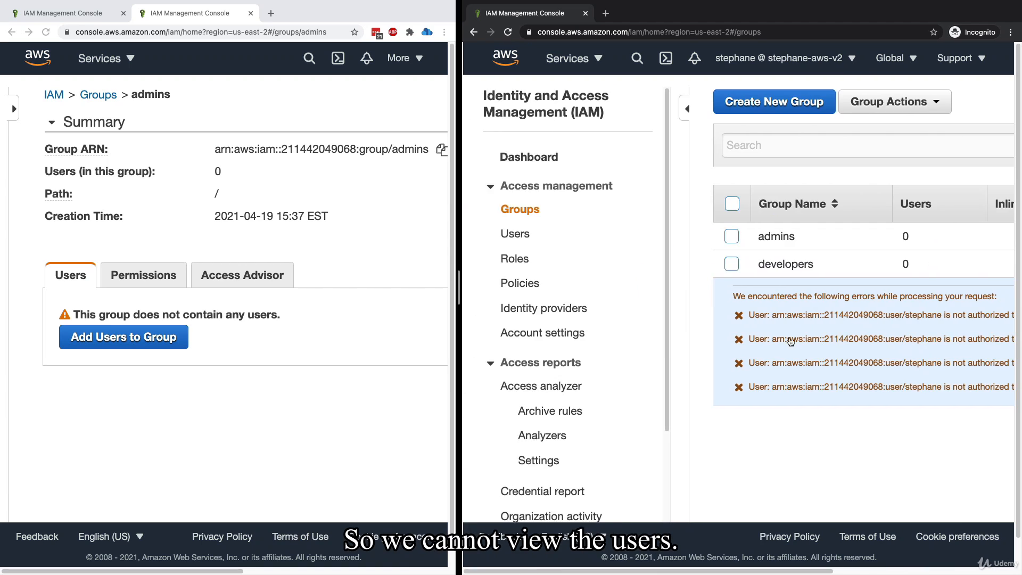
left_click(532, 234)
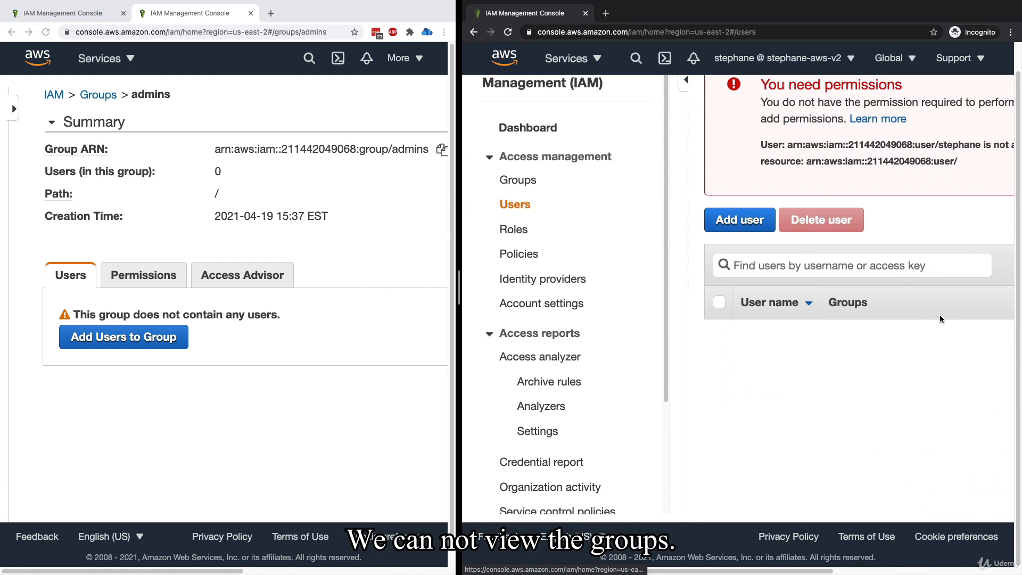
scroll(862, 285, "up", 1)
scroll(829, 260, "right", 3)
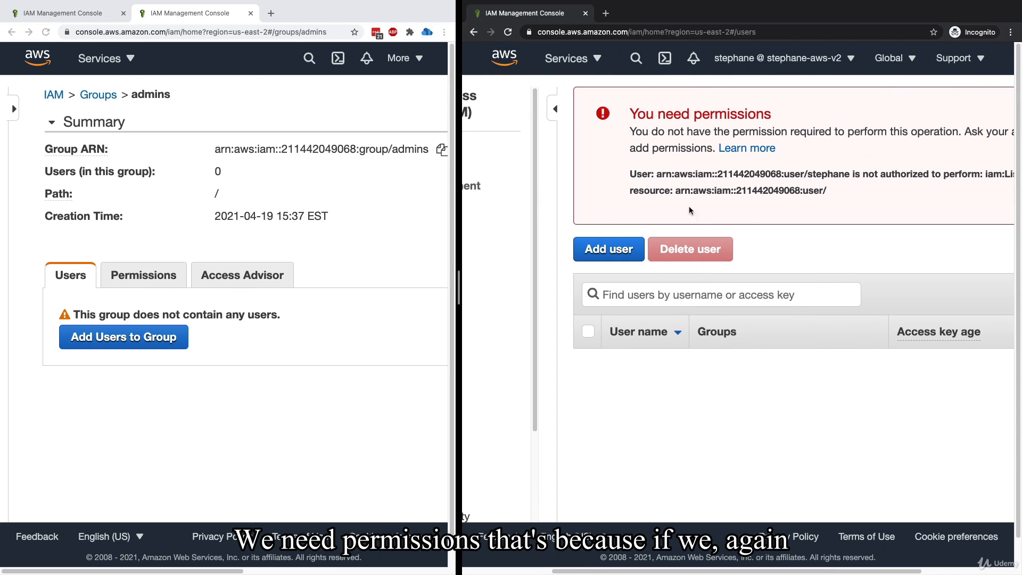
Back in the root account window, open the IAM user's summary from the users list and review its permissions policies
left_click(155, 177)
left_click(98, 94)
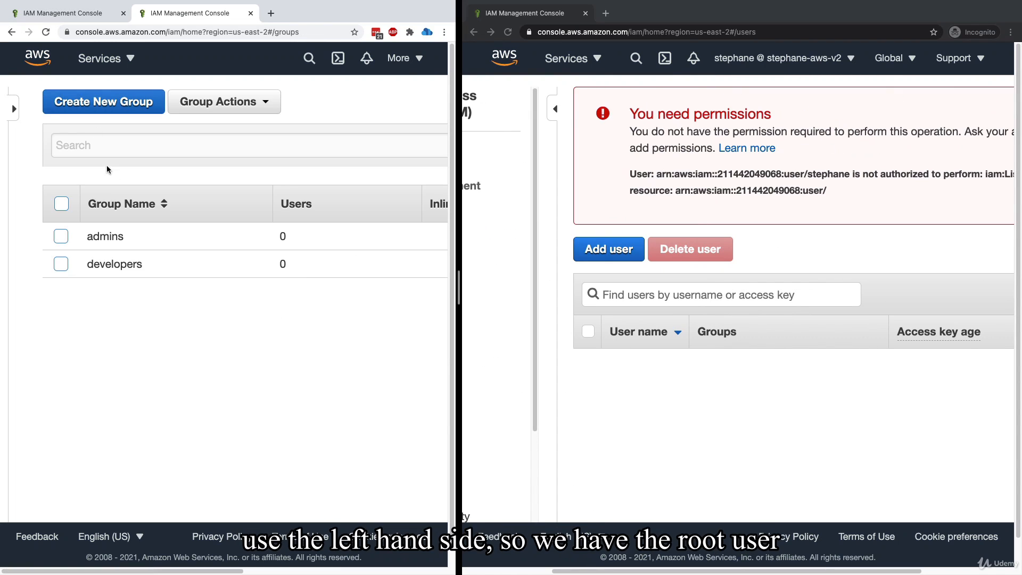
left_click(16, 113)
left_click(53, 236)
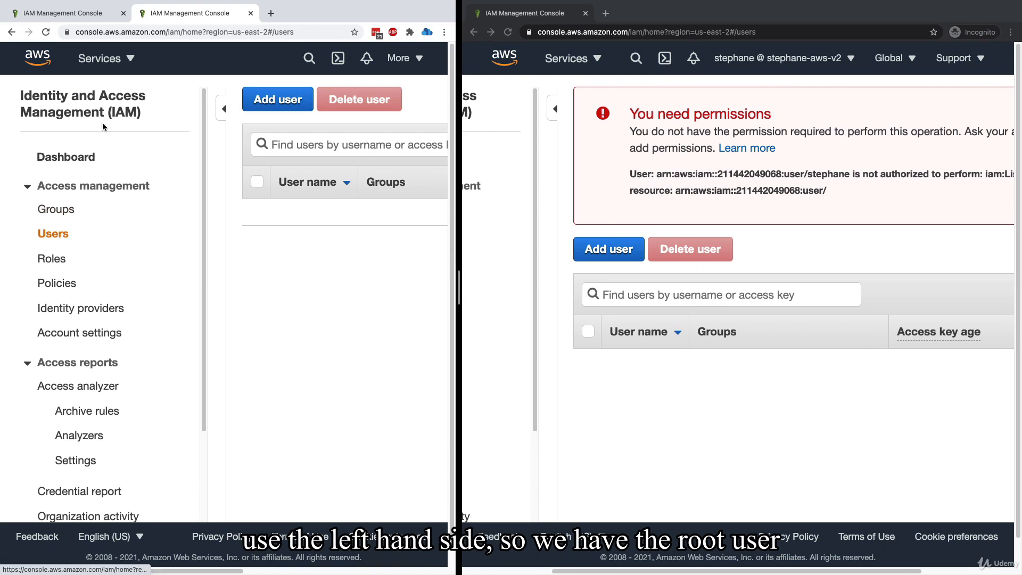
left_click(220, 113)
left_click(109, 209)
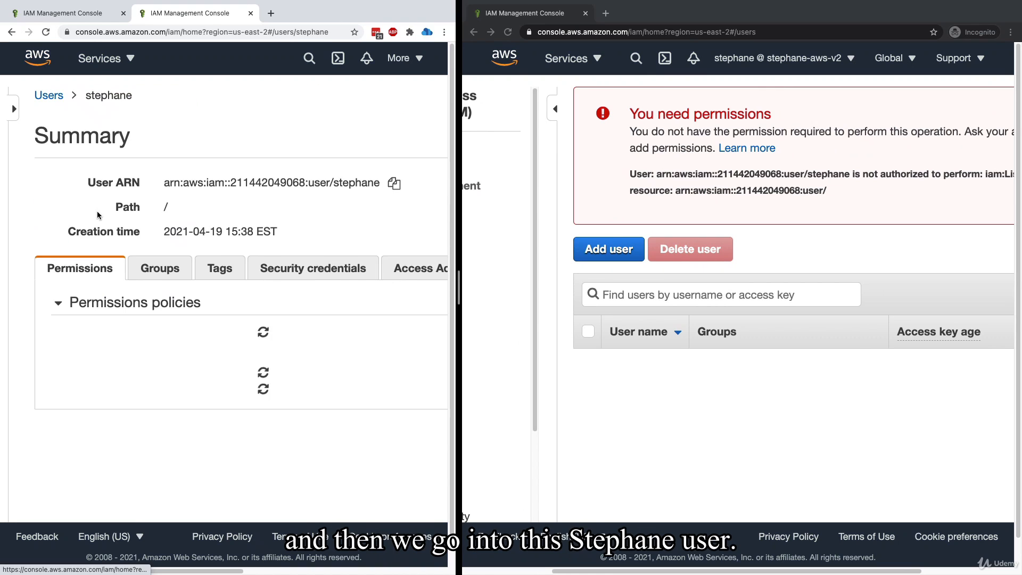
scroll(129, 327, "down", 1)
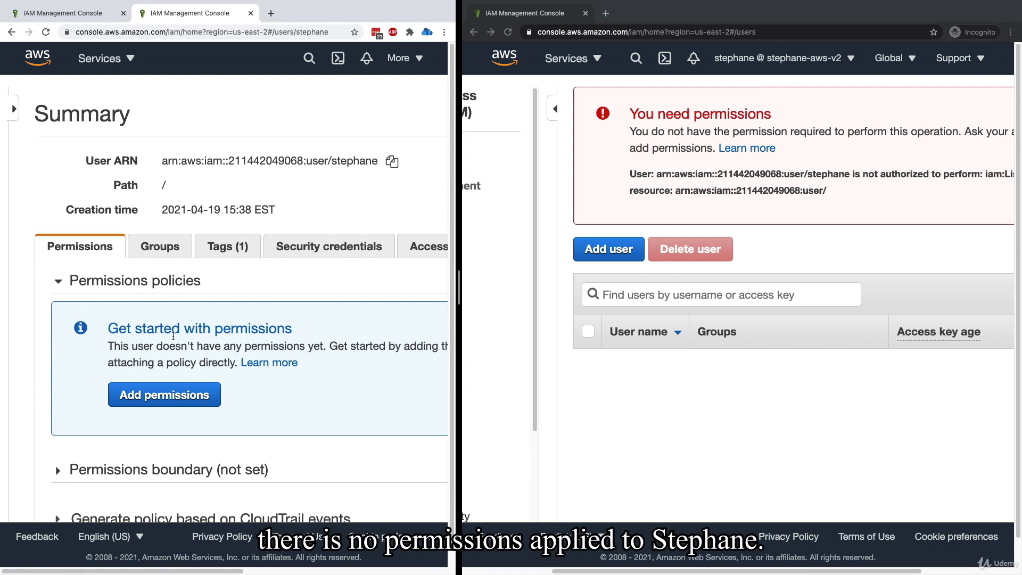
scroll(172, 336, "down", 1)
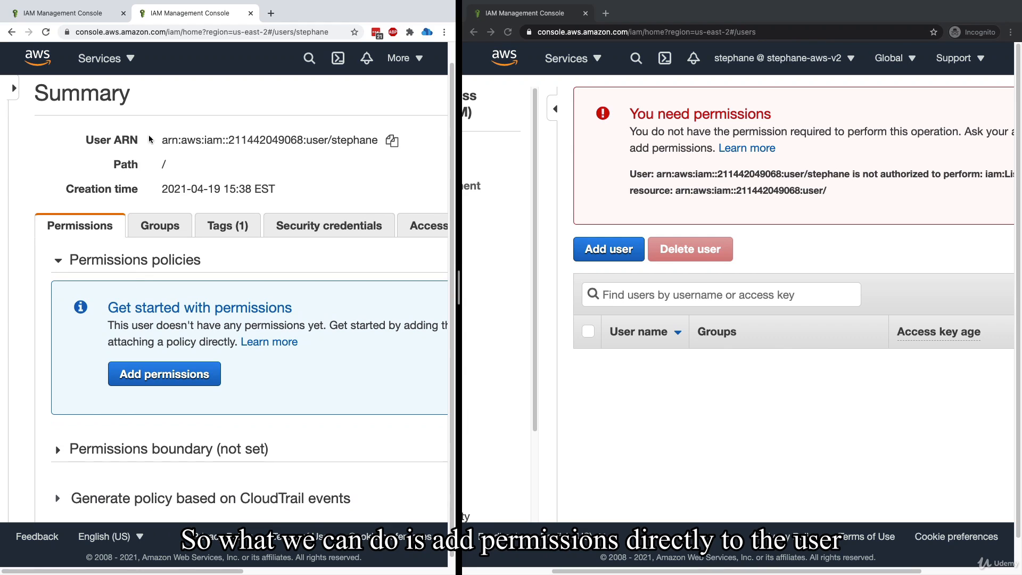
left_click_drag(158, 145, 314, 159)
left_click(322, 147)
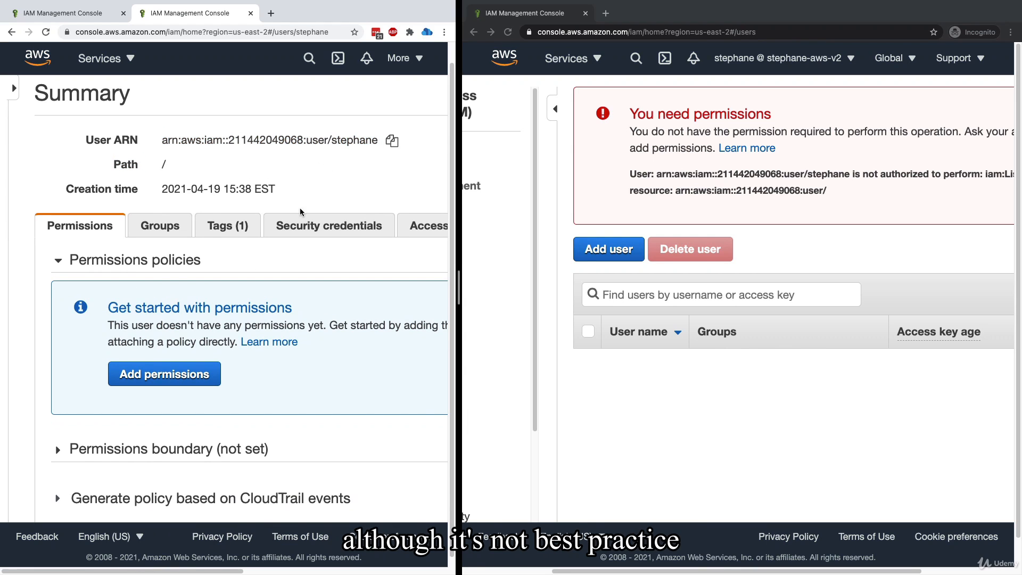
Start adding permissions to the user and choose to attach existing policies directly
scroll(300, 212, "down", 1)
left_click(184, 368)
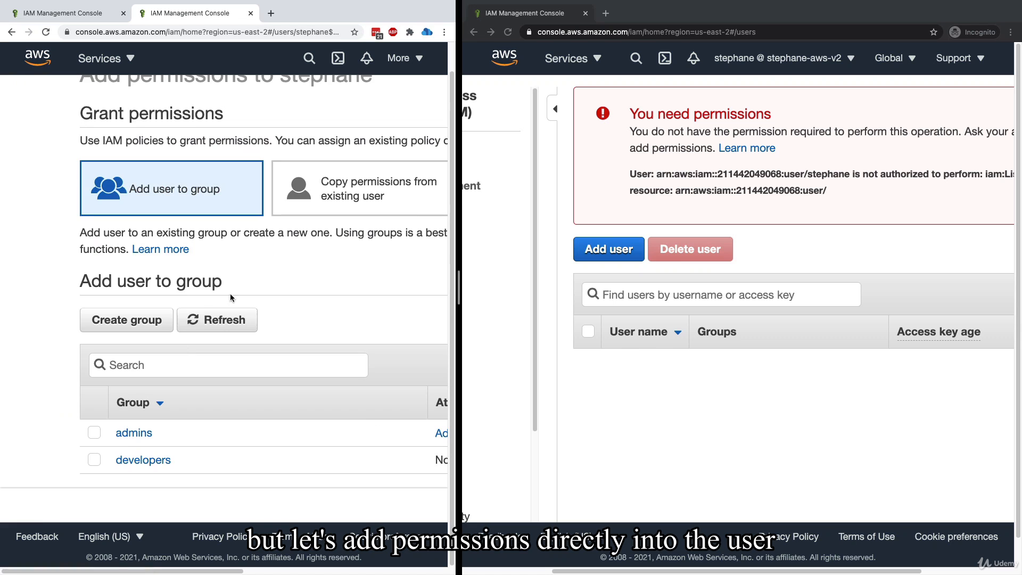
scroll(226, 354, "down", 2)
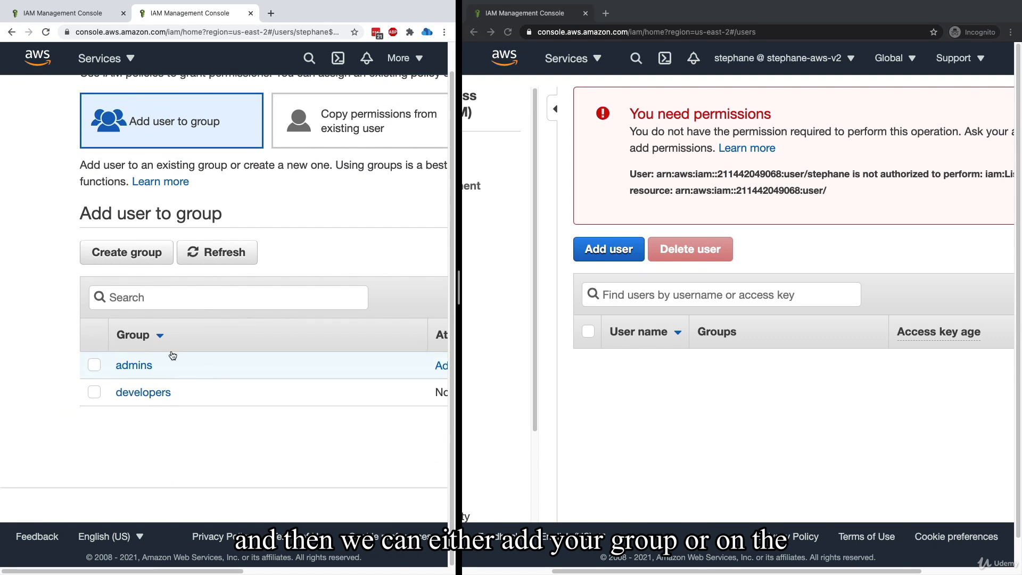
scroll(289, 319, "right", 1)
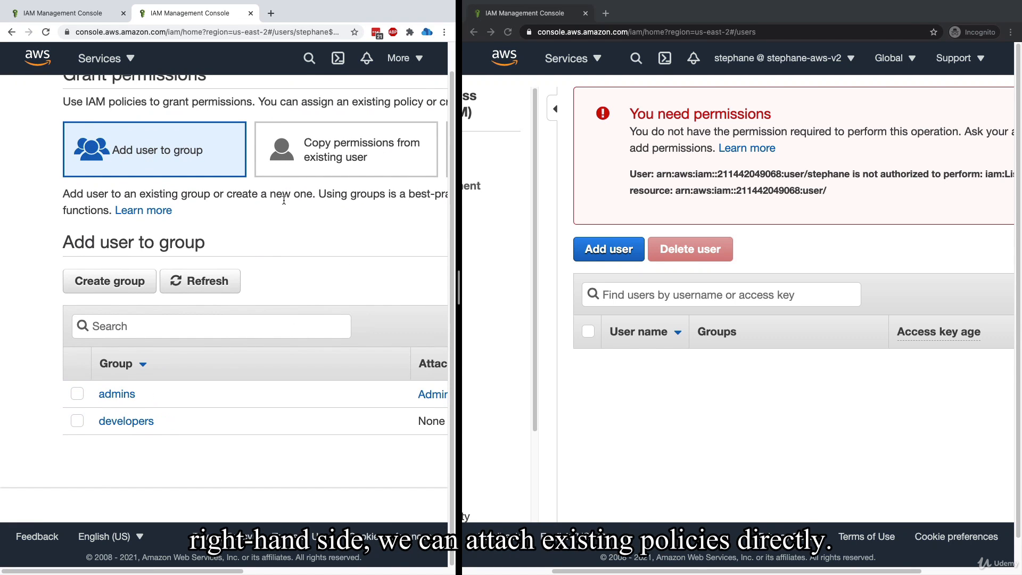
scroll(286, 188, "right", 8)
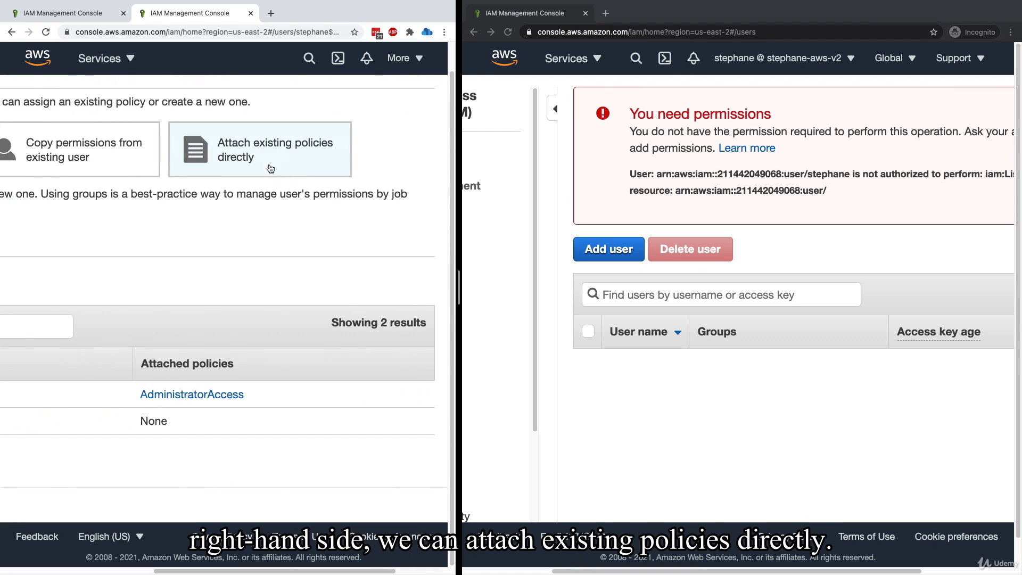
left_click(270, 169)
scroll(260, 260, "left", 7)
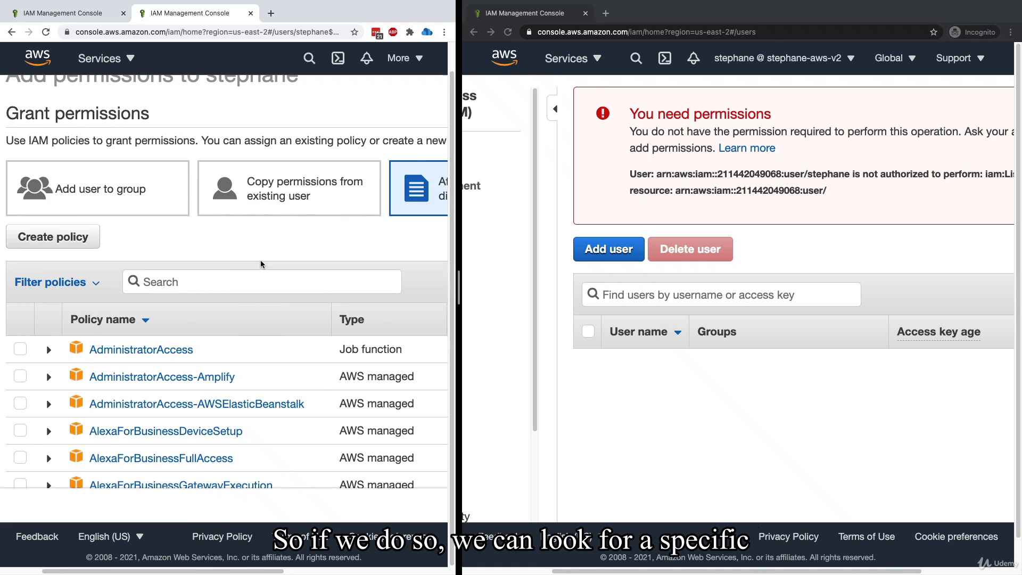
Filter the policies by IAM, select IAMReadOnlyAccess and expand it to review the access levels it grants
left_click(252, 268)
type("IAM")
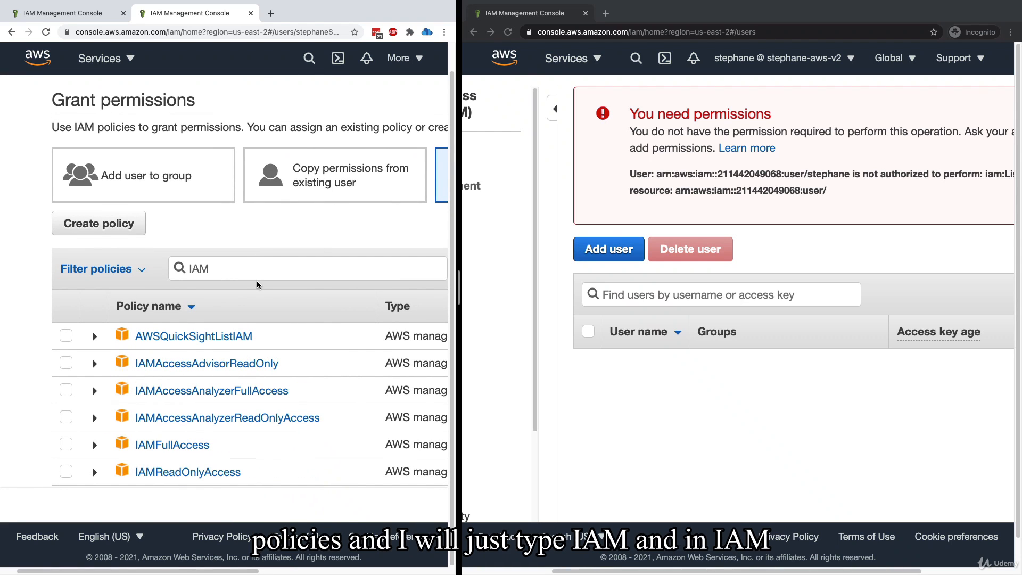
scroll(233, 273, "down", 3)
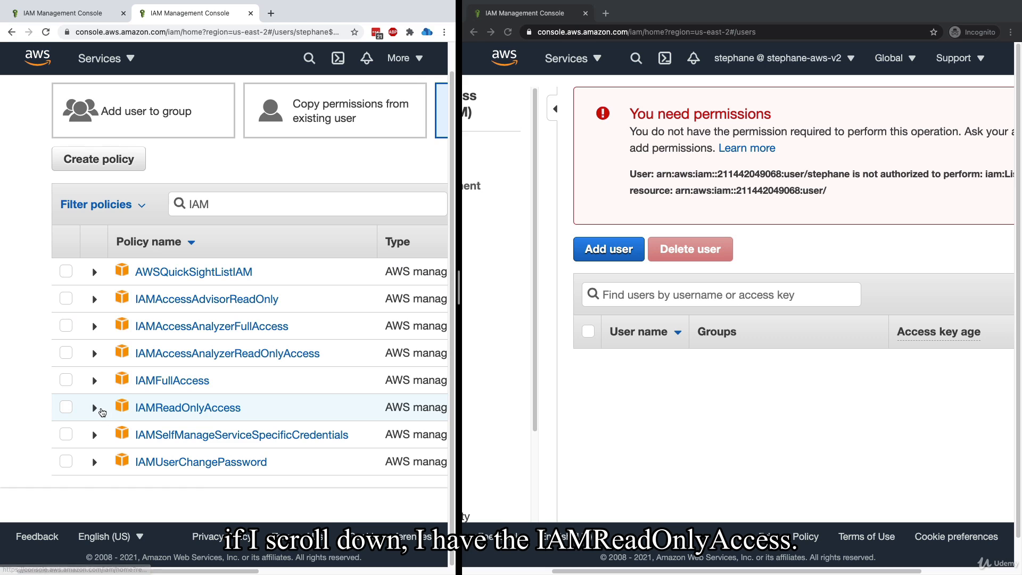
left_click(59, 410)
left_click(94, 408)
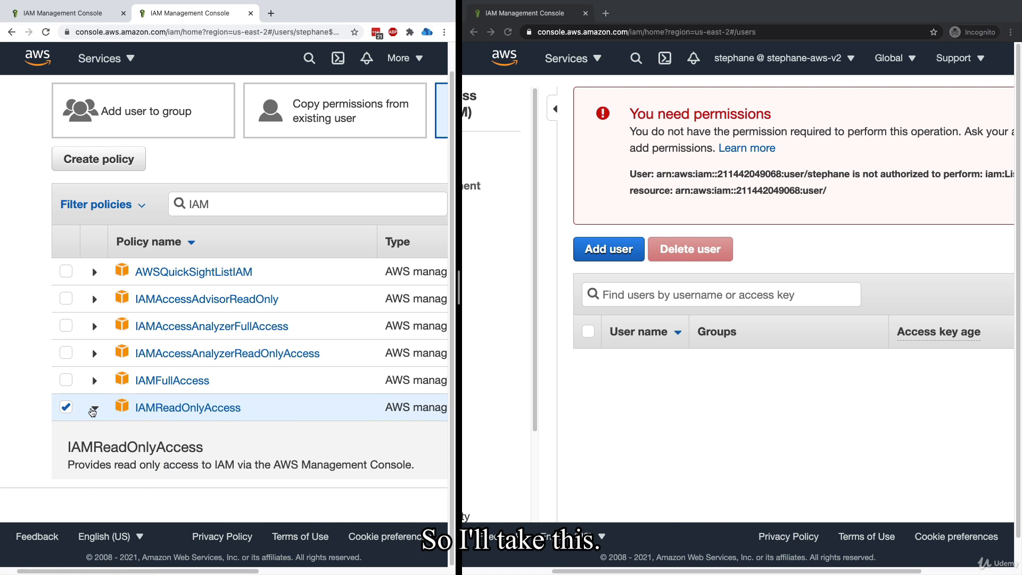
scroll(92, 407, "down", 3)
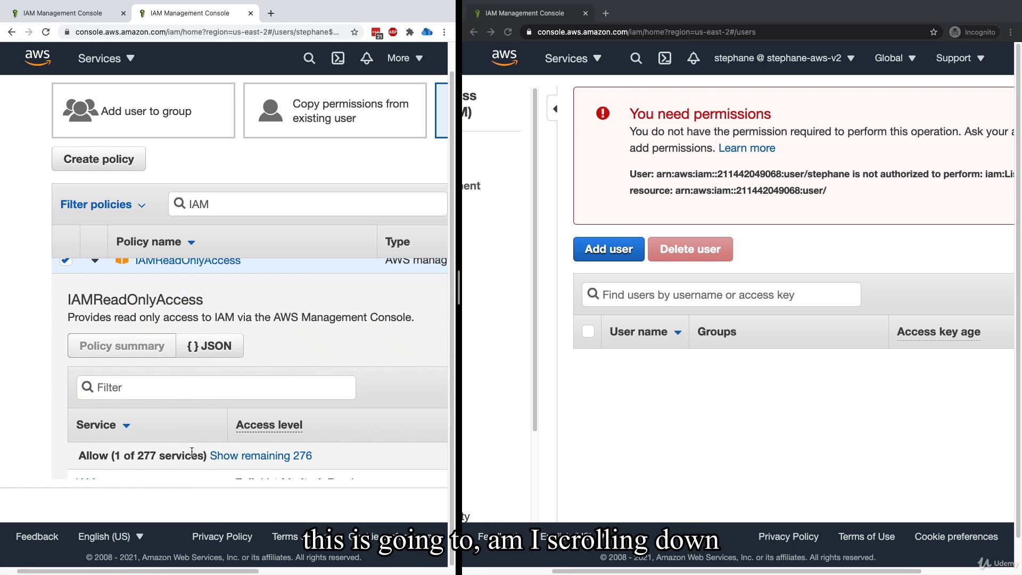
scroll(295, 385, "down", 6)
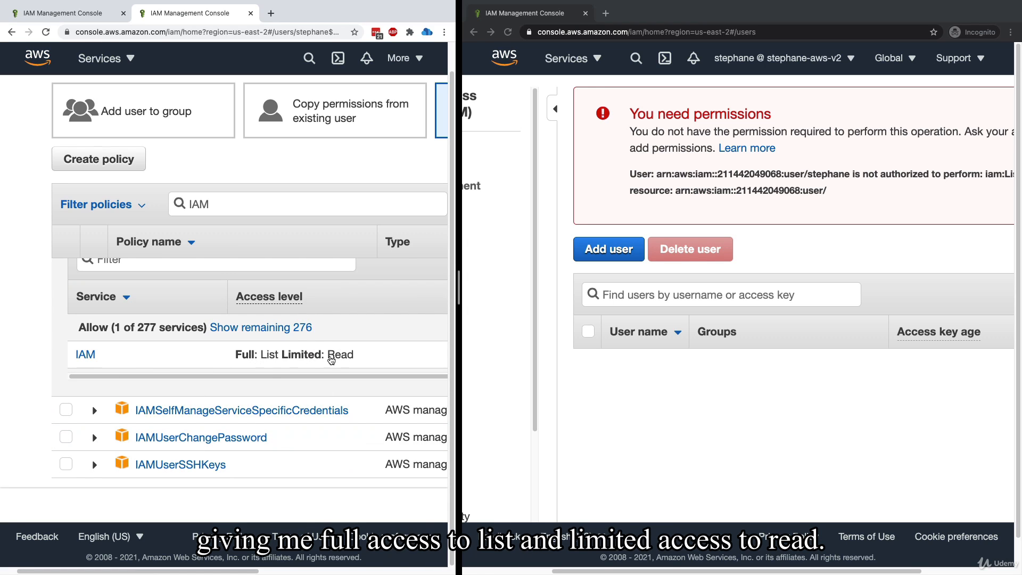
scroll(266, 346, "up", 5)
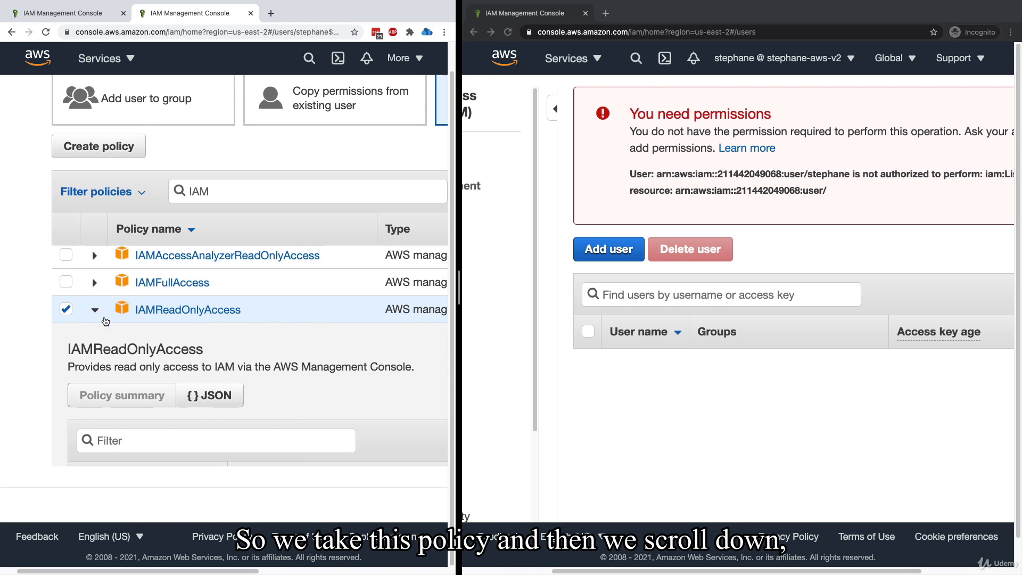
Review the selected IAMReadOnlyAccess policy and add it to the user's permissions
scroll(35, 451, "down", 5)
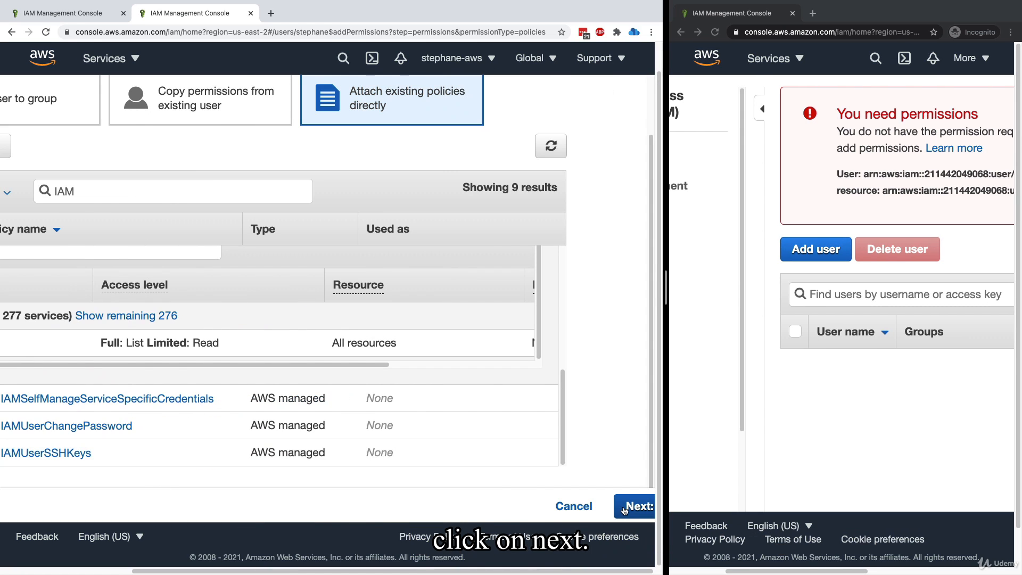
left_click(625, 510)
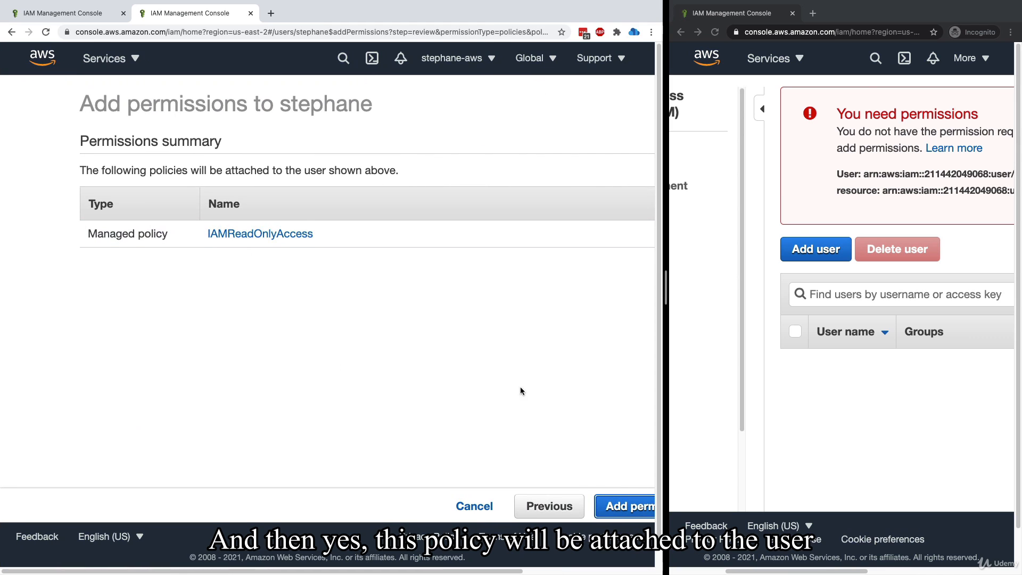
left_click(625, 506)
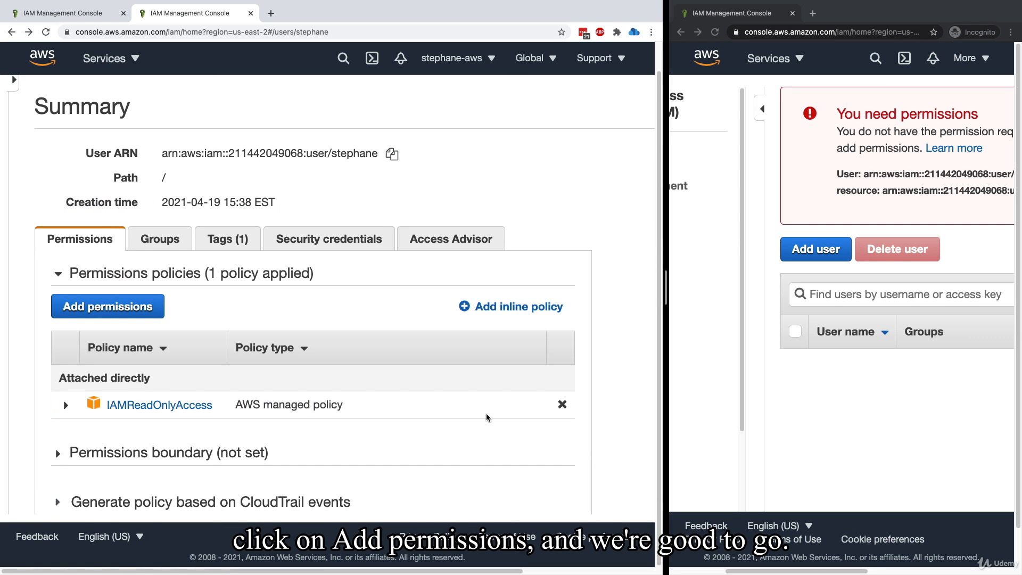
Widen the incognito window, refresh its users page to check the IAM user's access, and open the groups list
left_click_drag(664, 287, 483, 301)
left_click(531, 32)
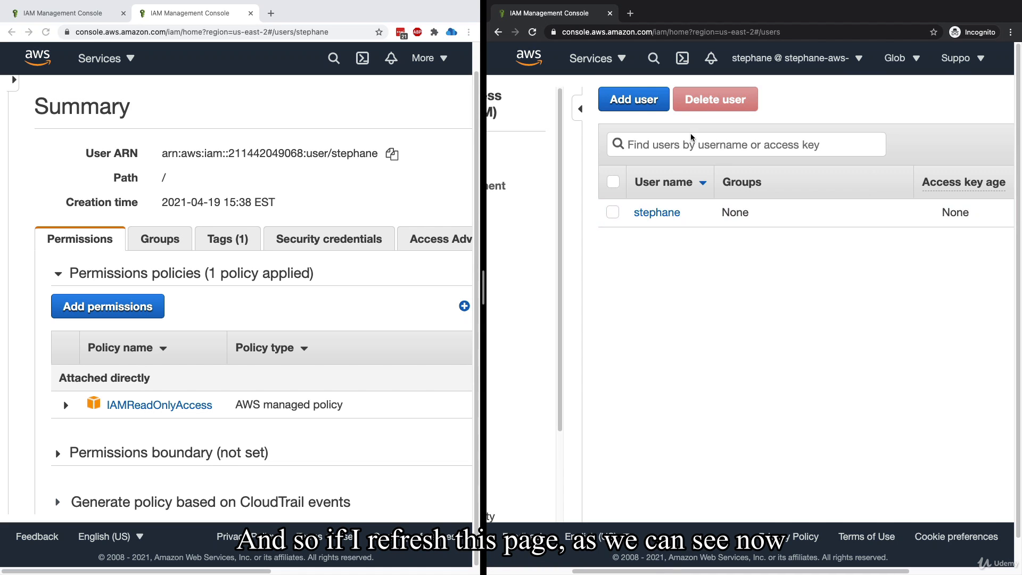
scroll(654, 256, "left", 5)
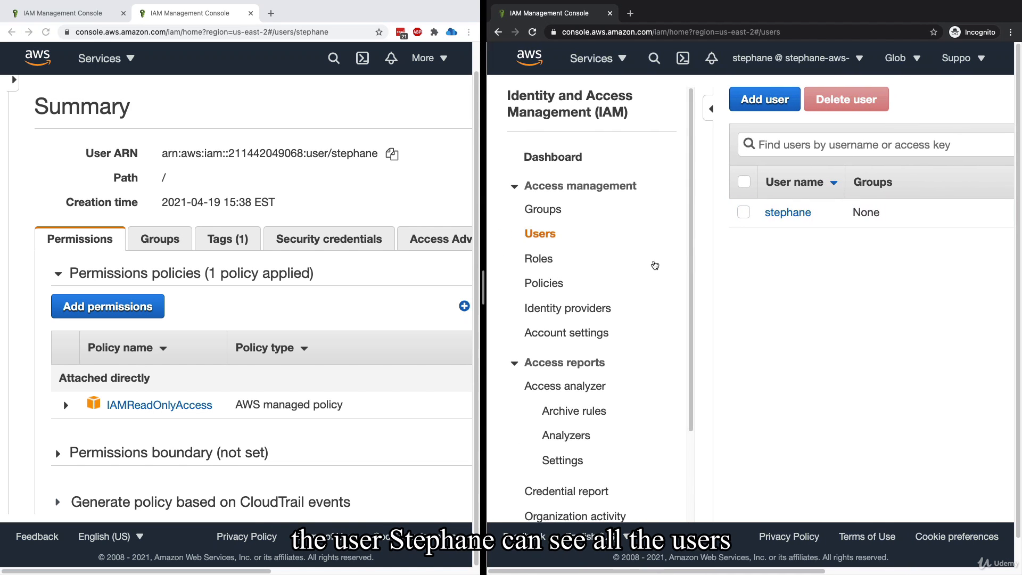
left_click(545, 208)
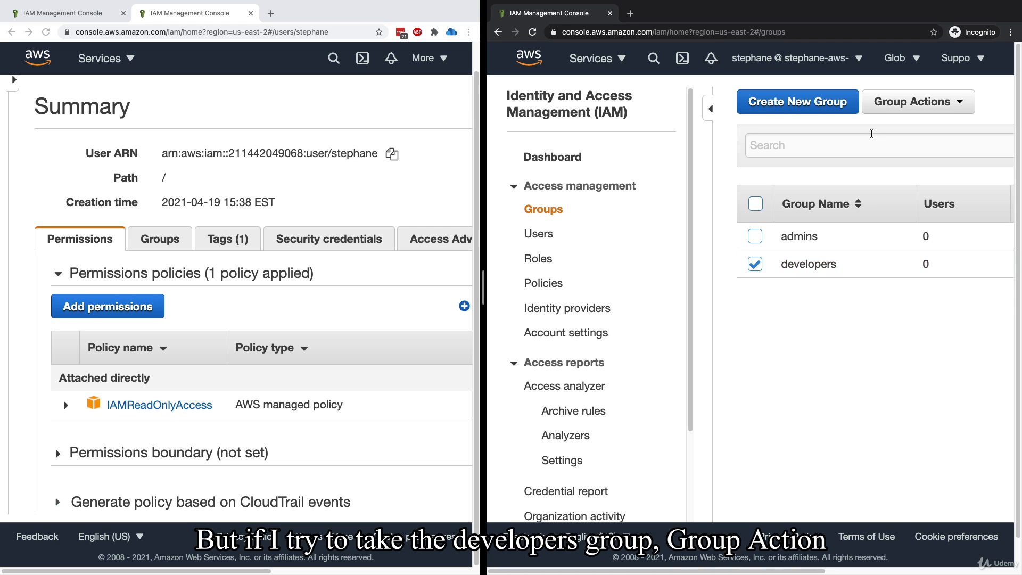
Try to delete the developers group as the IAM user, examine the response and close the dialog
left_click(912, 101)
left_click(909, 156)
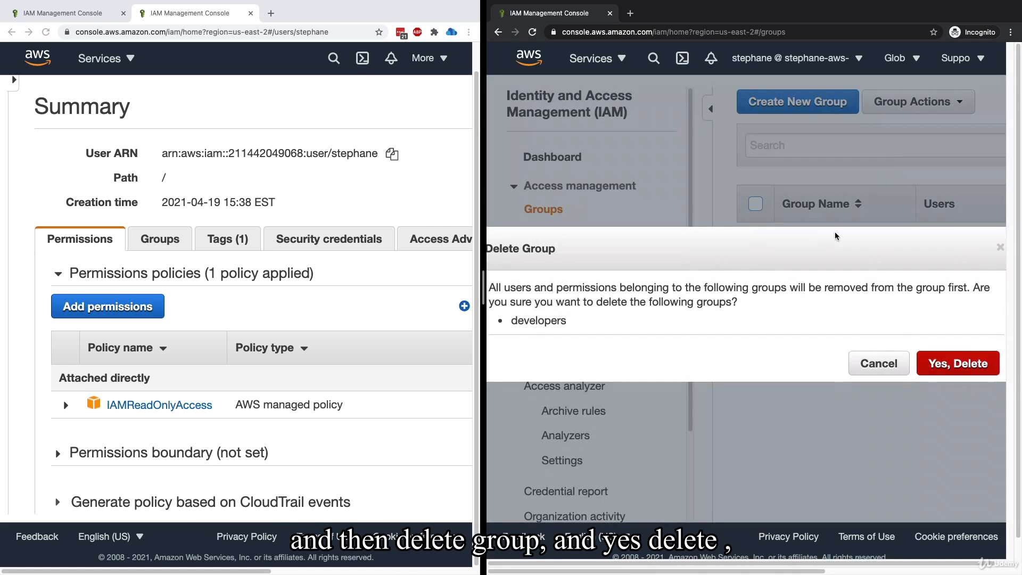
left_click(958, 363)
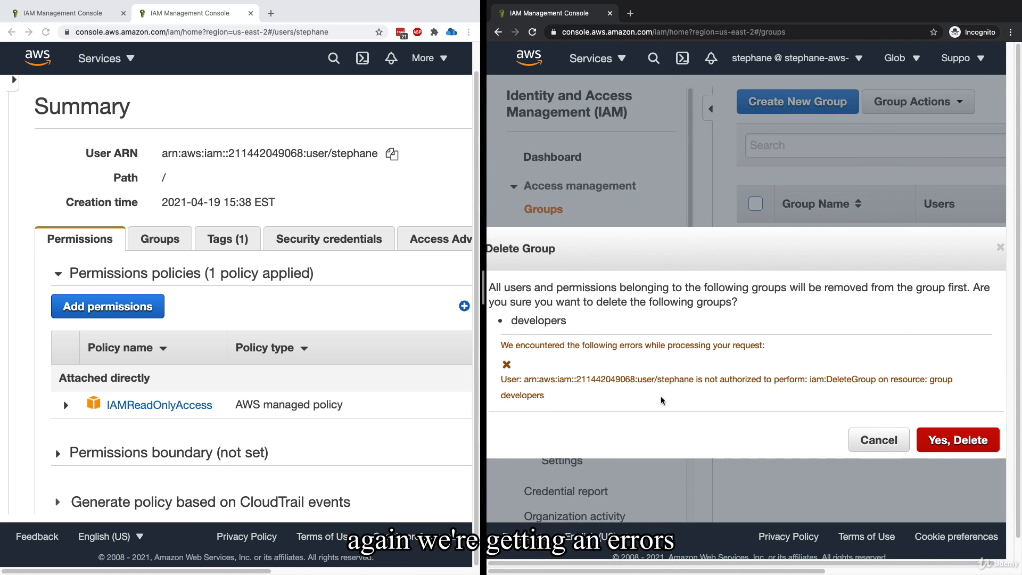
left_click_drag(741, 379, 873, 380)
left_click(849, 379)
left_click(844, 384)
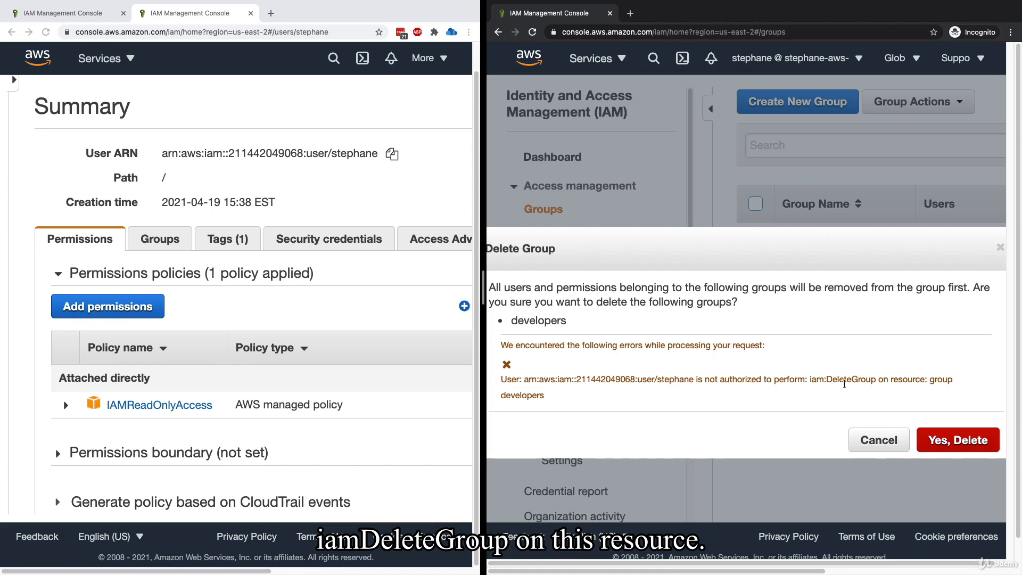
left_click(998, 252)
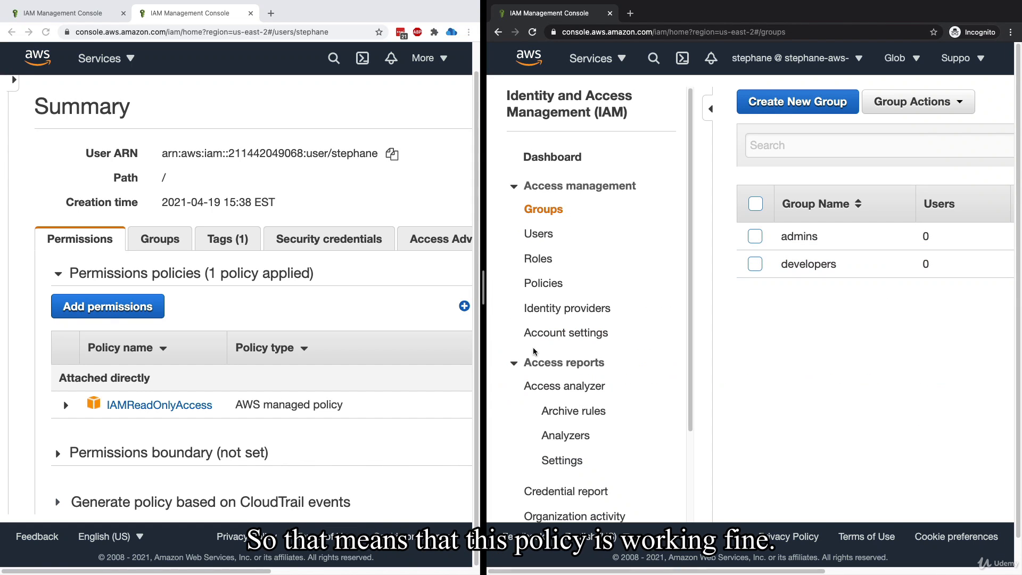
Back in the root account window, add the IAM user to the admins group from the user's summary
left_click(171, 410)
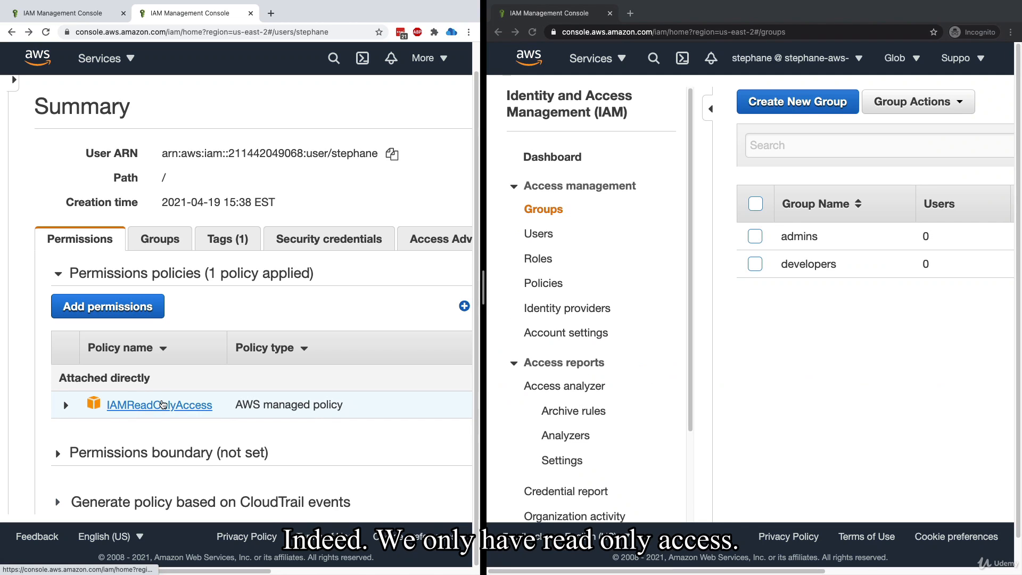
left_click(765, 343)
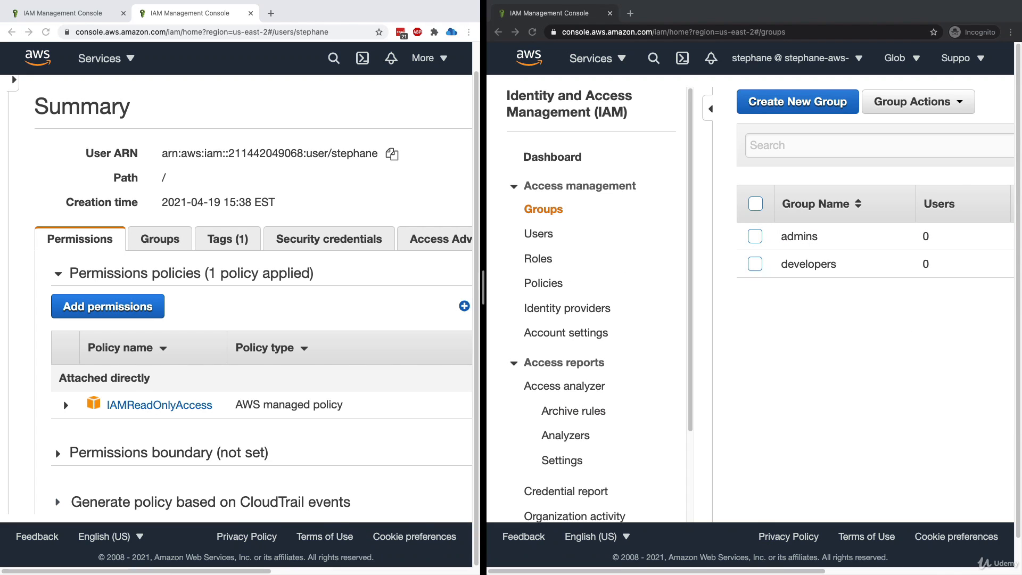
left_click(209, 191)
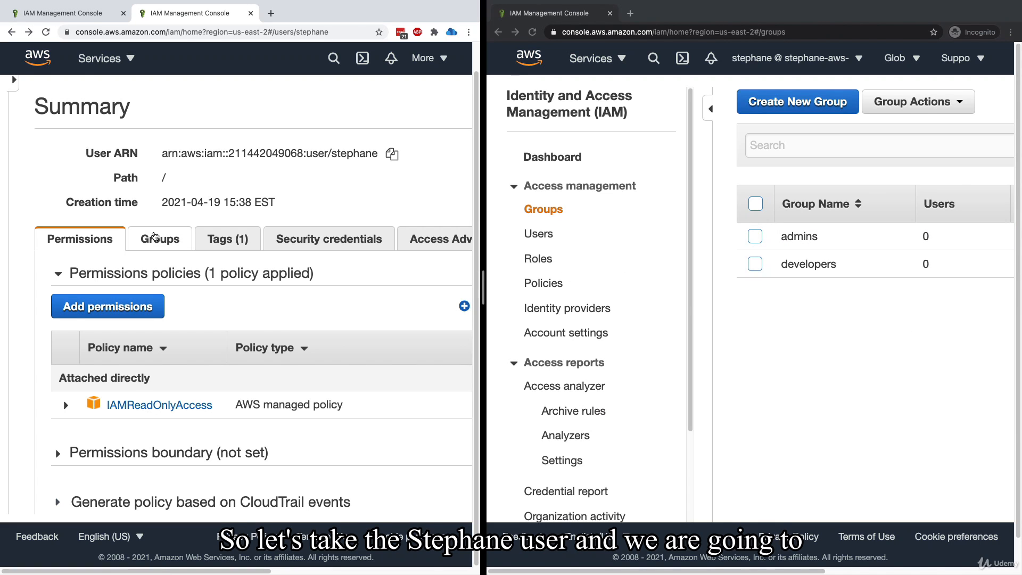
left_click(158, 238)
left_click(150, 286)
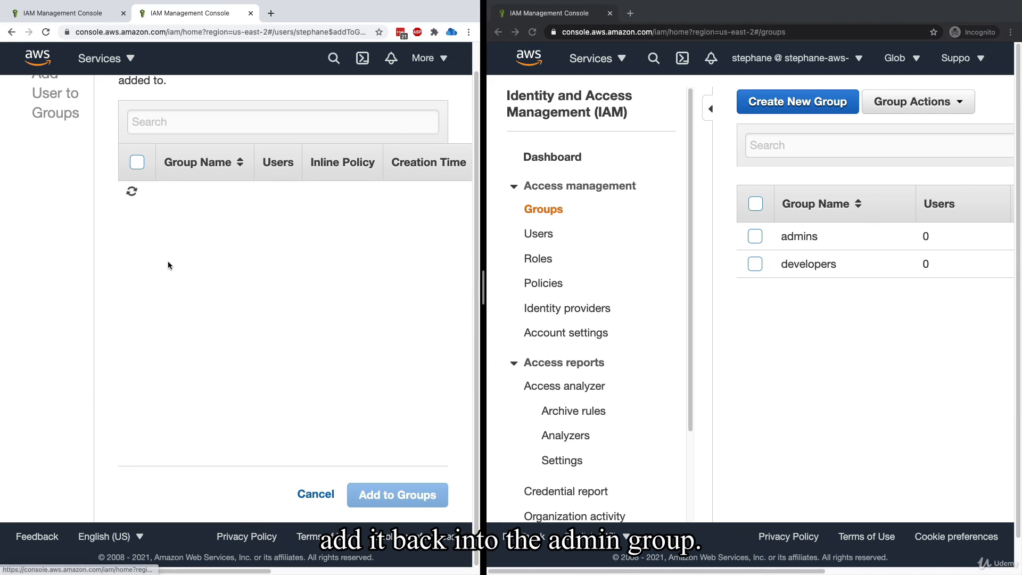
left_click(150, 215)
left_click(397, 495)
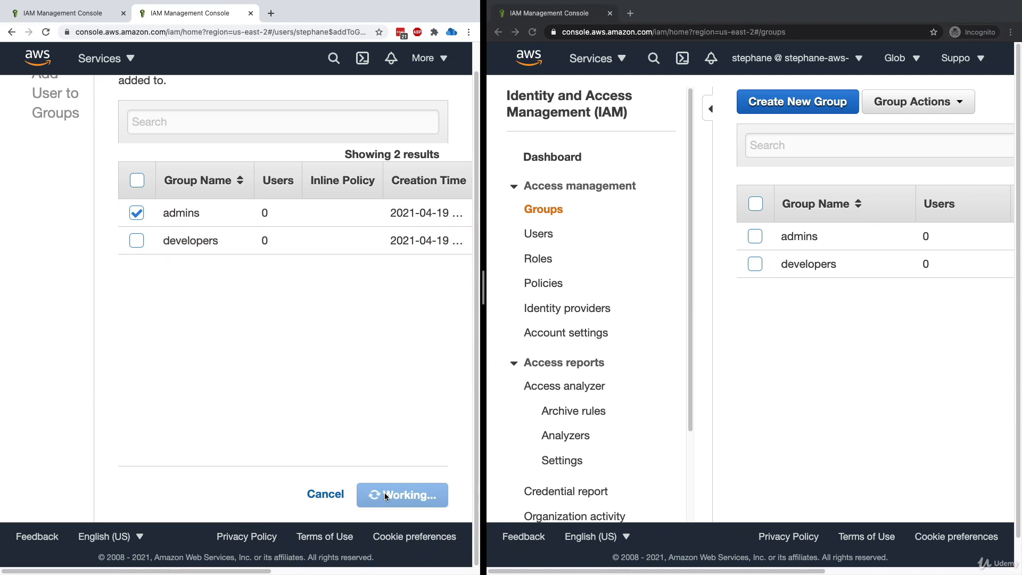
Return to the user's permissions and expand the policies attached from groups to review them
left_click(80, 242)
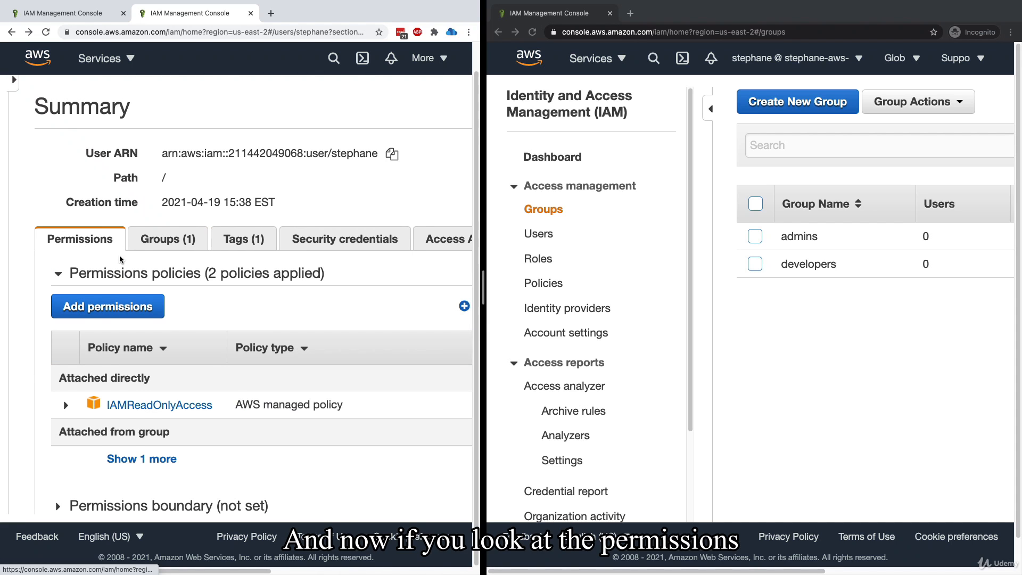
left_click(142, 459)
scroll(159, 416, "down", 2)
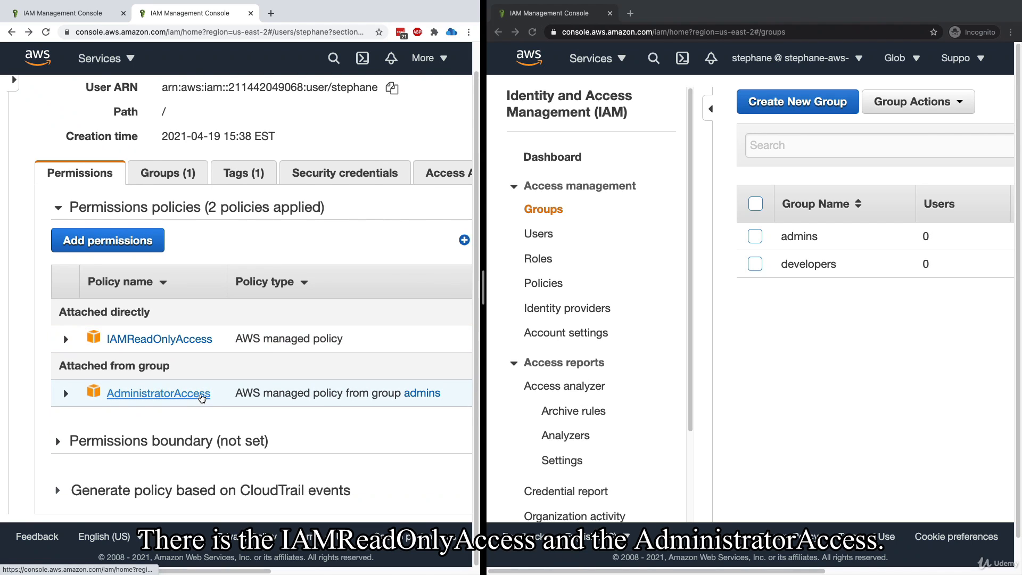
Detach the directly attached IAMReadOnlyAccess policy from the user
scroll(201, 398, "right", 2)
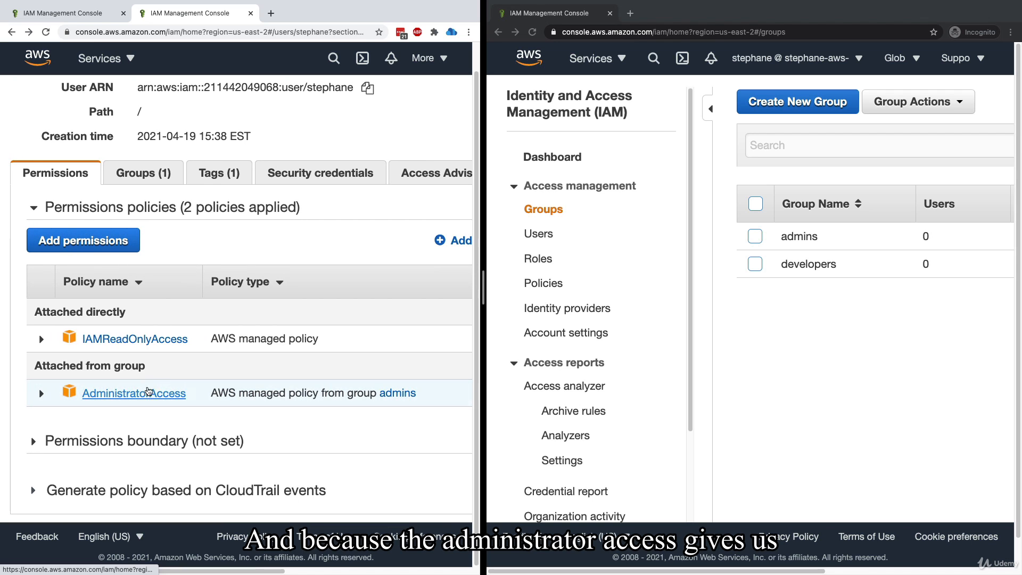
scroll(170, 393, "right", 5)
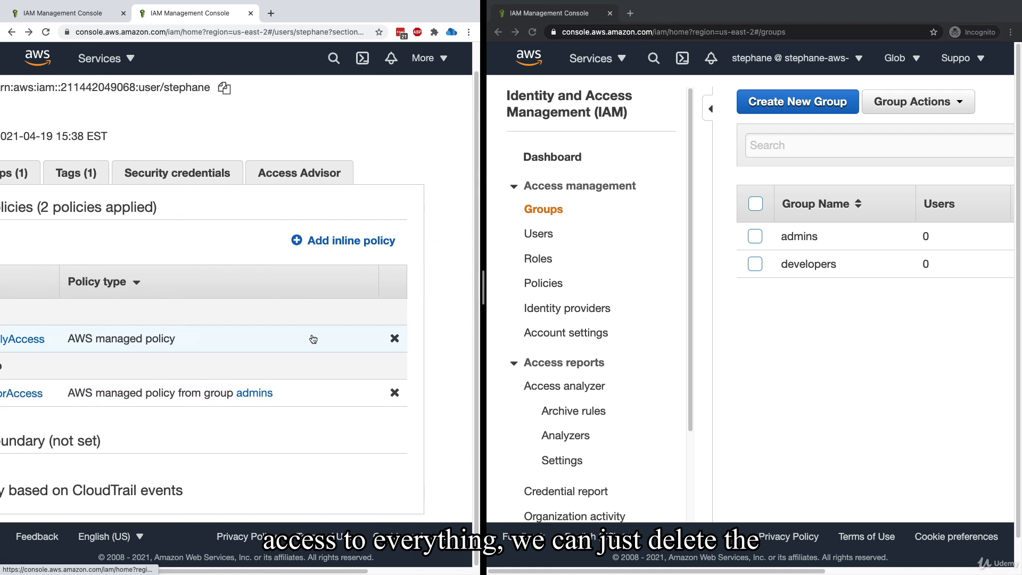
left_click(394, 338)
left_click(420, 174)
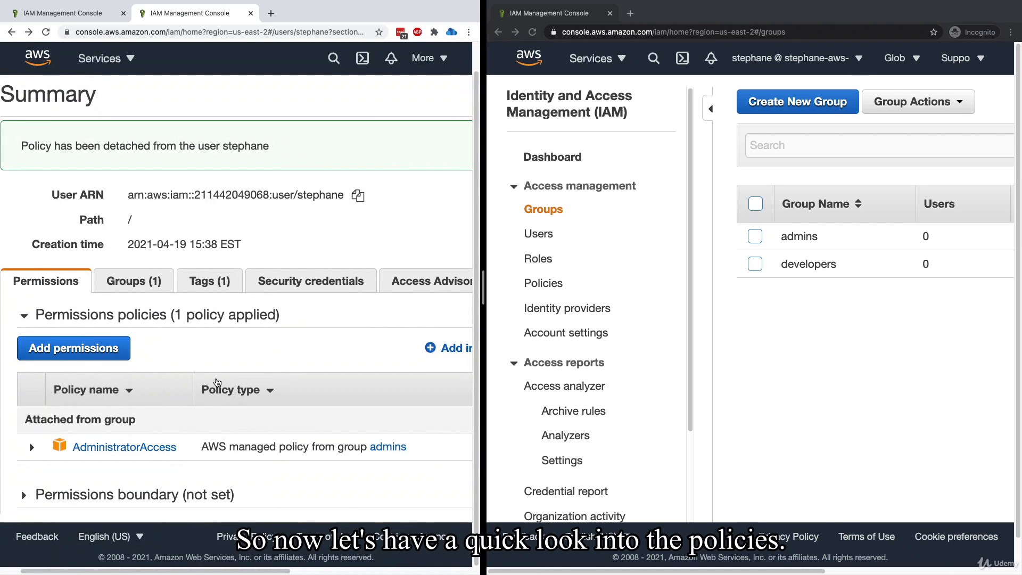
Widen the root account window, go to the IAM policies list and open AdministratorAccess in a new tab
scroll(219, 379, "down", 1)
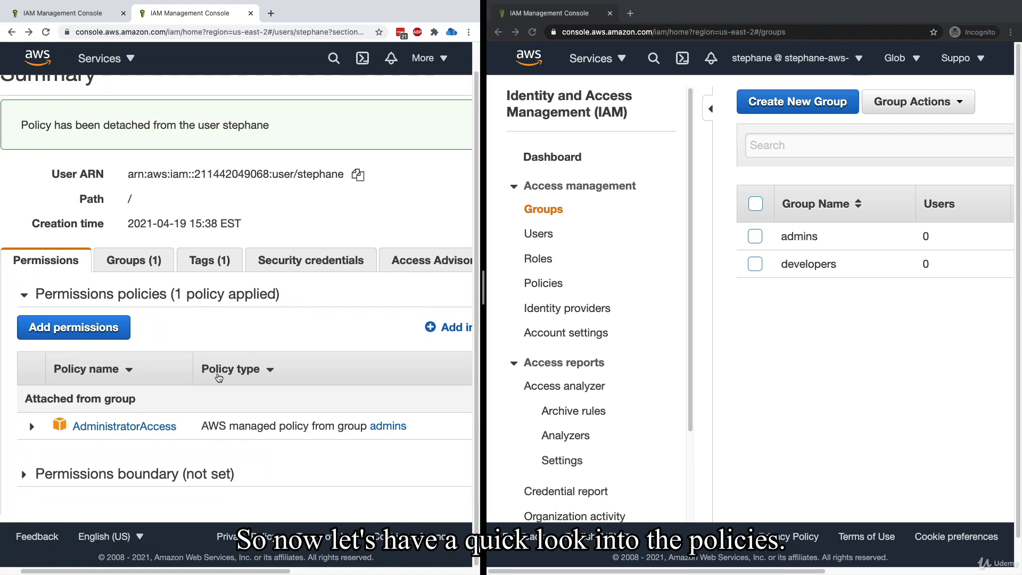
scroll(219, 379, "up", 1)
scroll(75, 181, "left", 5)
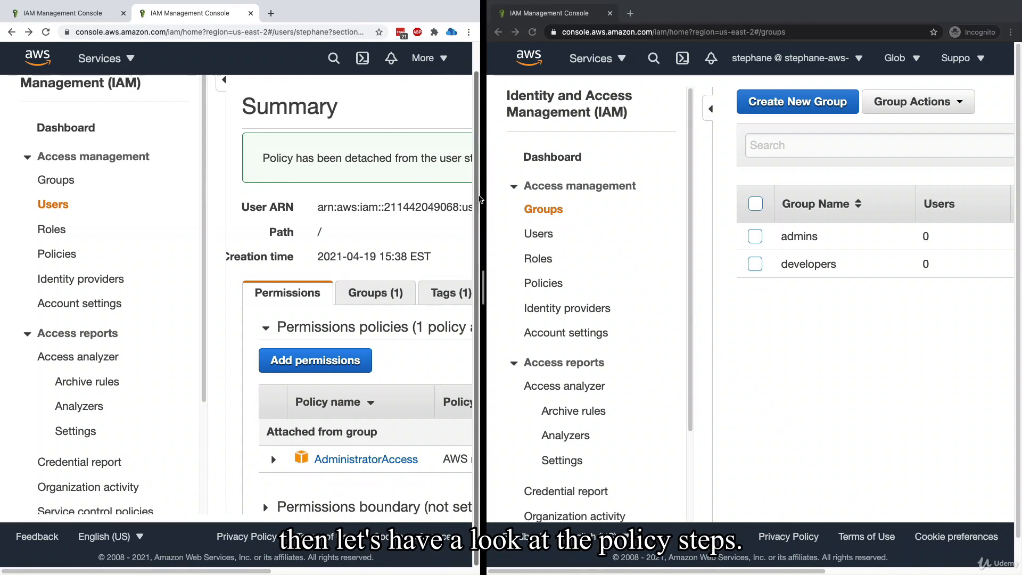
left_click_drag(480, 200, 836, 235)
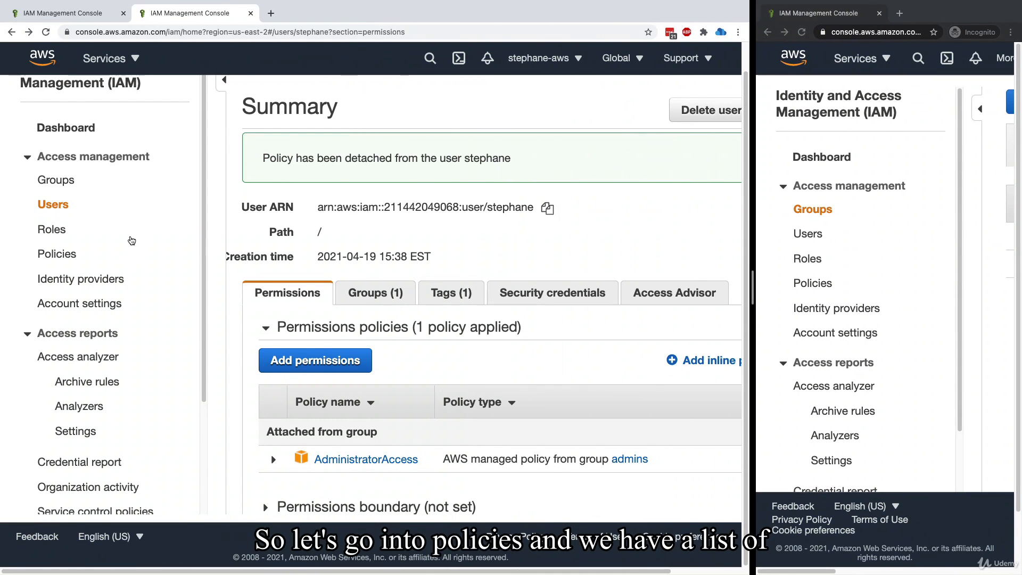
left_click(79, 256)
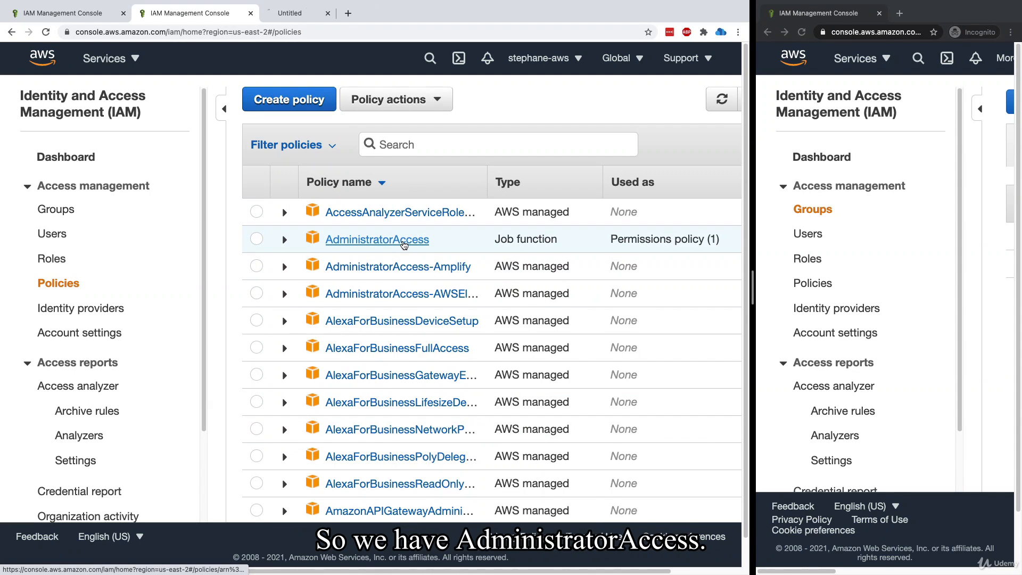
Search the policies for IAMR and open IAMReadOnlyAccess in another new tab
left_click(422, 149)
type("IAMR")
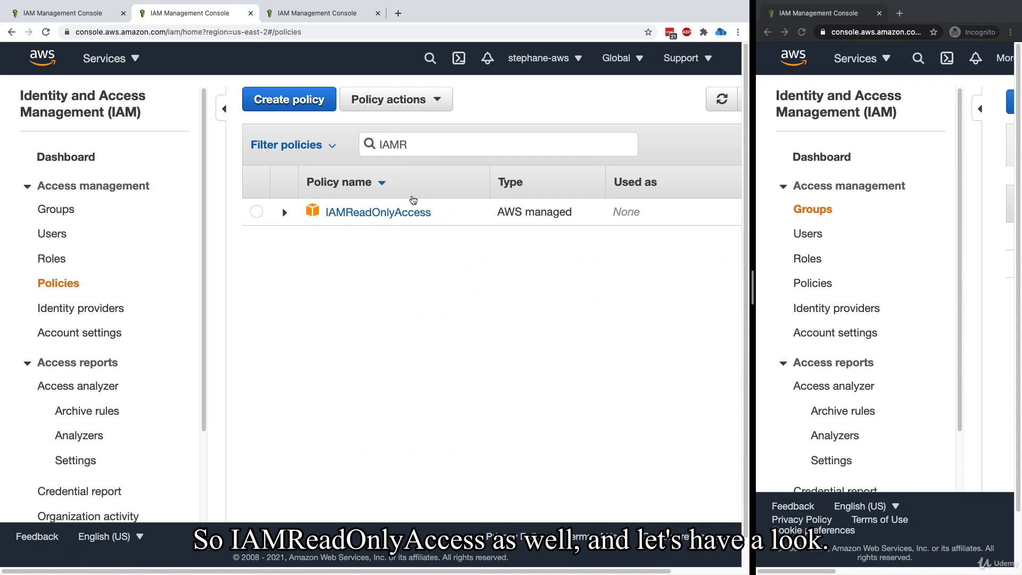
left_click(394, 212, "super")
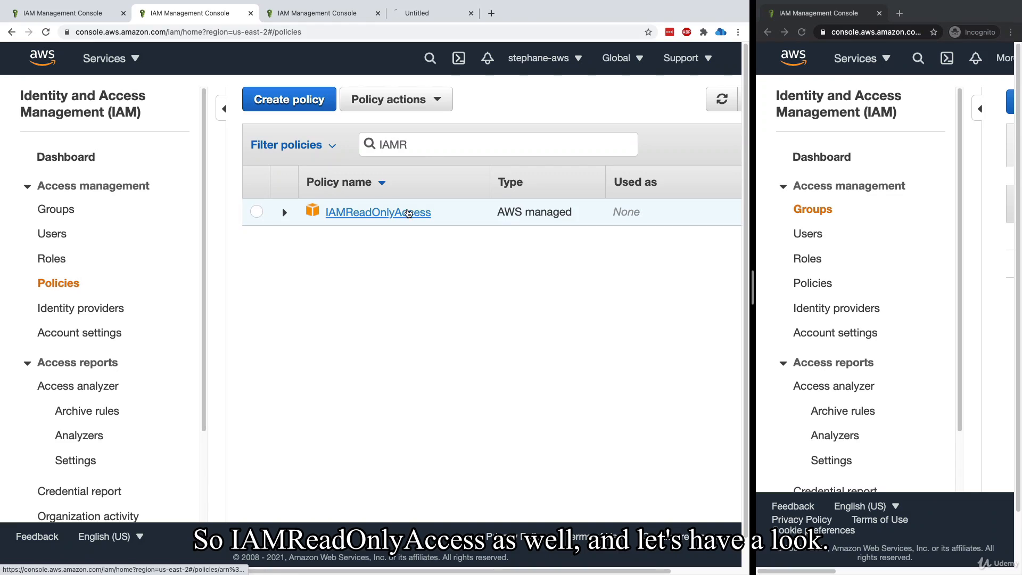
Switch to the AdministratorAccess policy's tab and examine how many services its summary allows
left_click(319, 12)
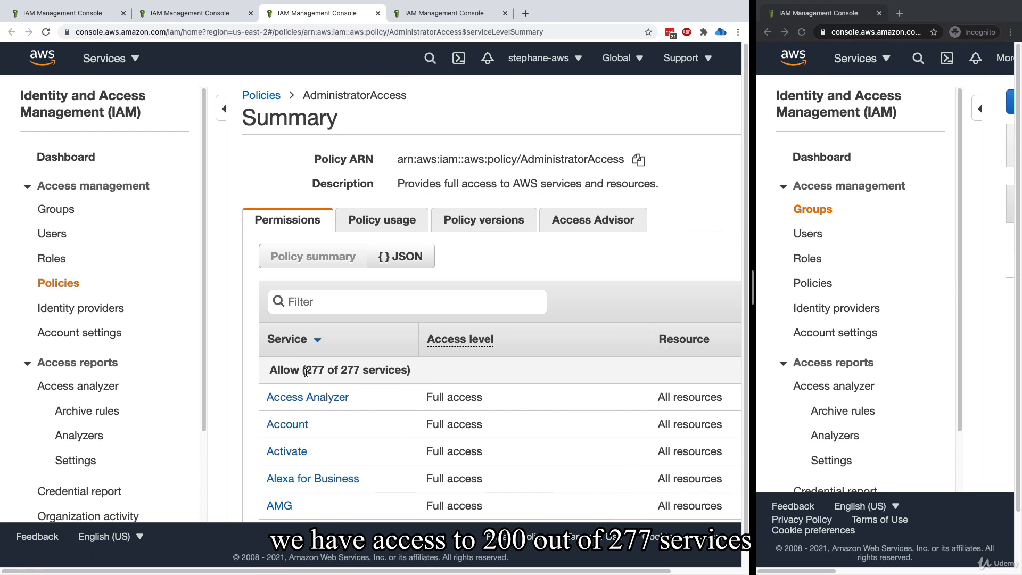
left_click_drag(345, 370, 410, 371)
triple_click(409, 371)
left_click(379, 371)
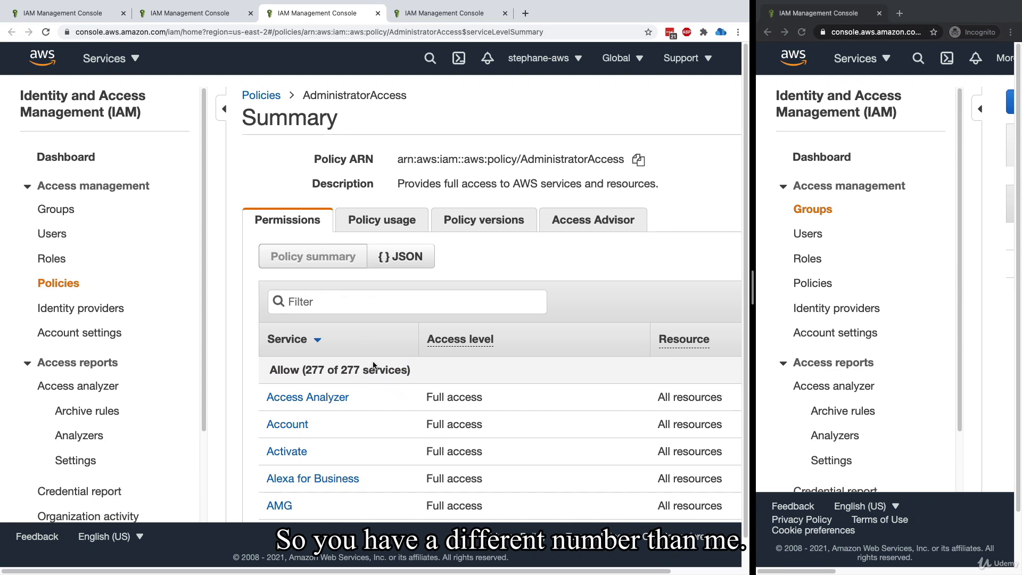
triple_click(349, 370)
left_click(385, 372)
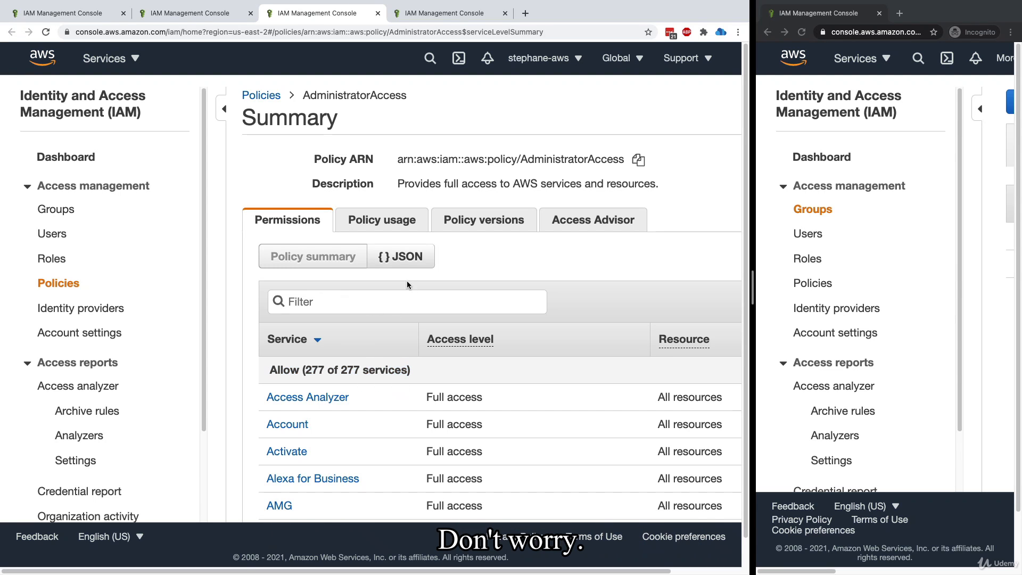
Show the AdministratorAccess policy as JSON and examine its Effect, Action and Resource entries
left_click(404, 265)
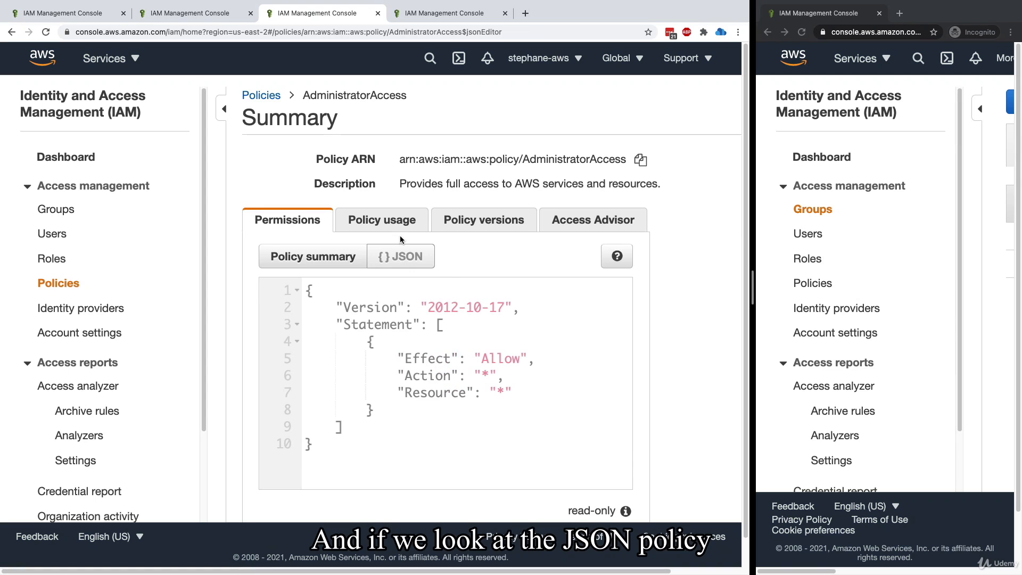
left_click_drag(308, 290, 348, 446)
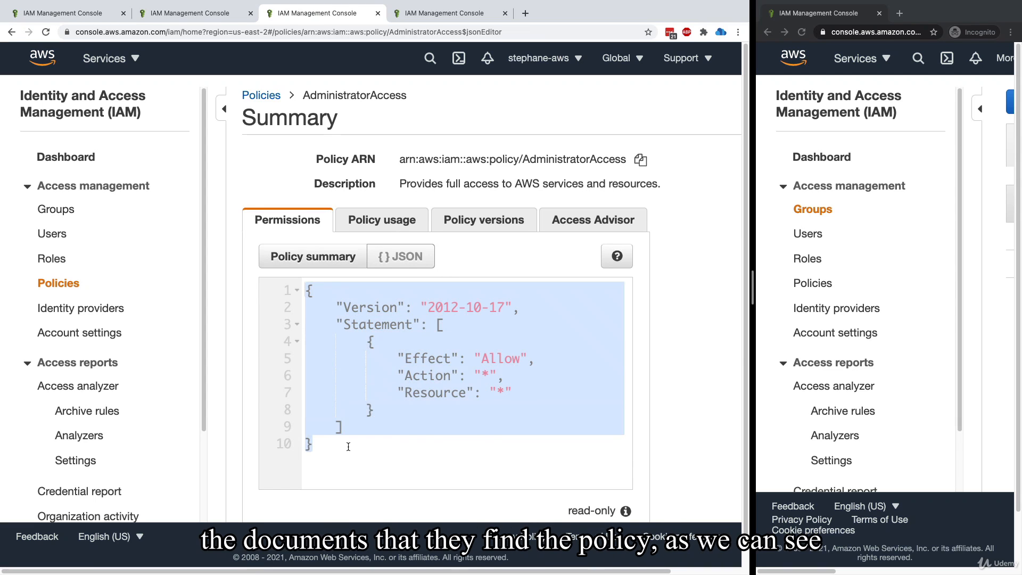
left_click(347, 447)
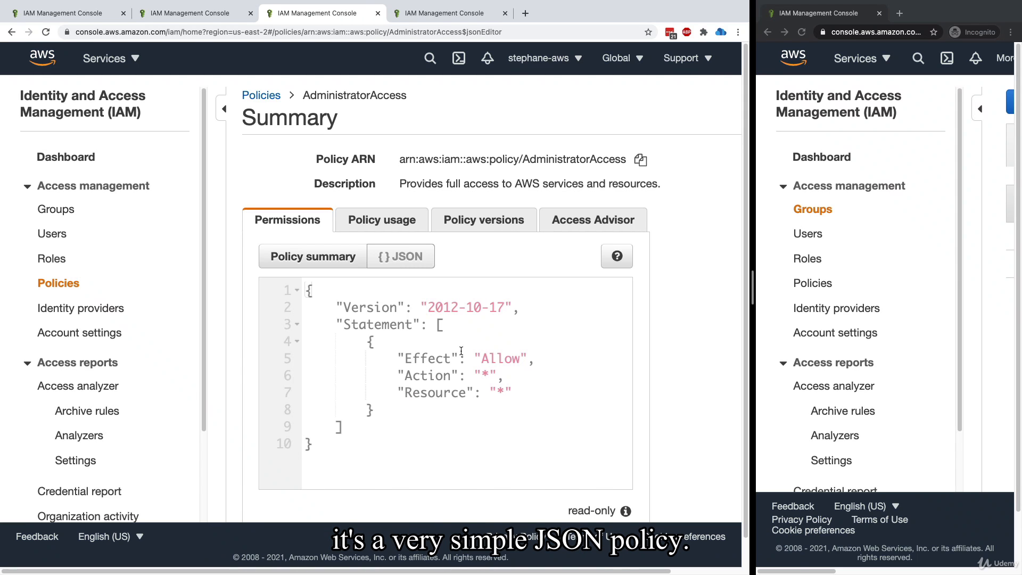
left_click_drag(481, 361, 541, 354)
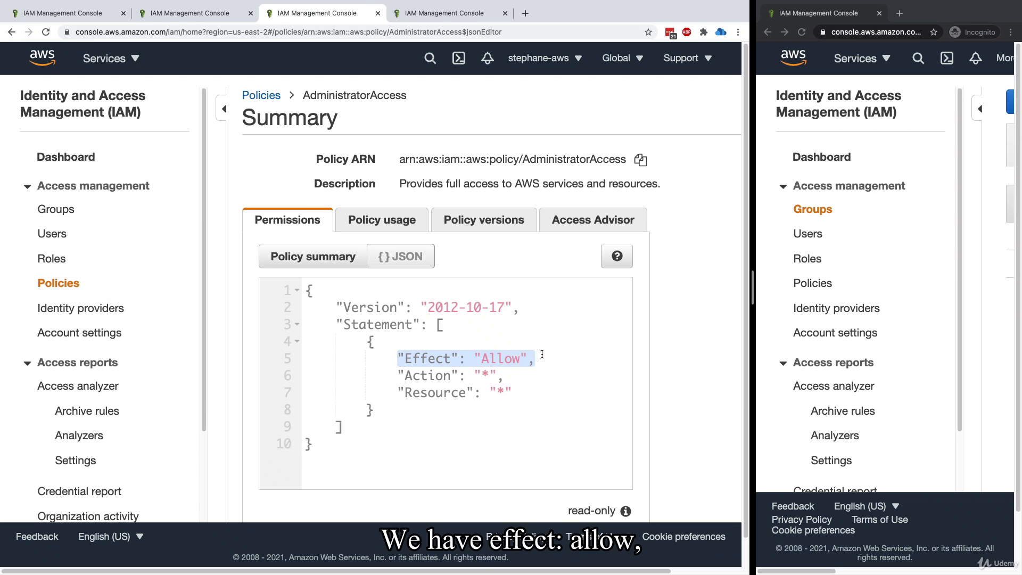
left_click_drag(392, 388, 477, 376)
left_click(477, 376)
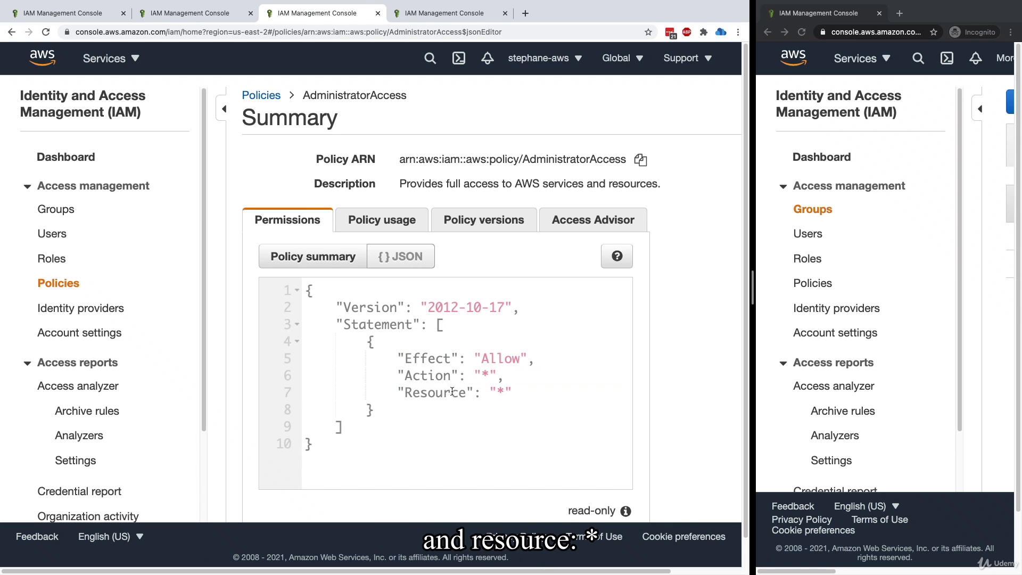
left_click_drag(414, 393, 521, 393)
left_click(514, 381)
double_click(510, 362)
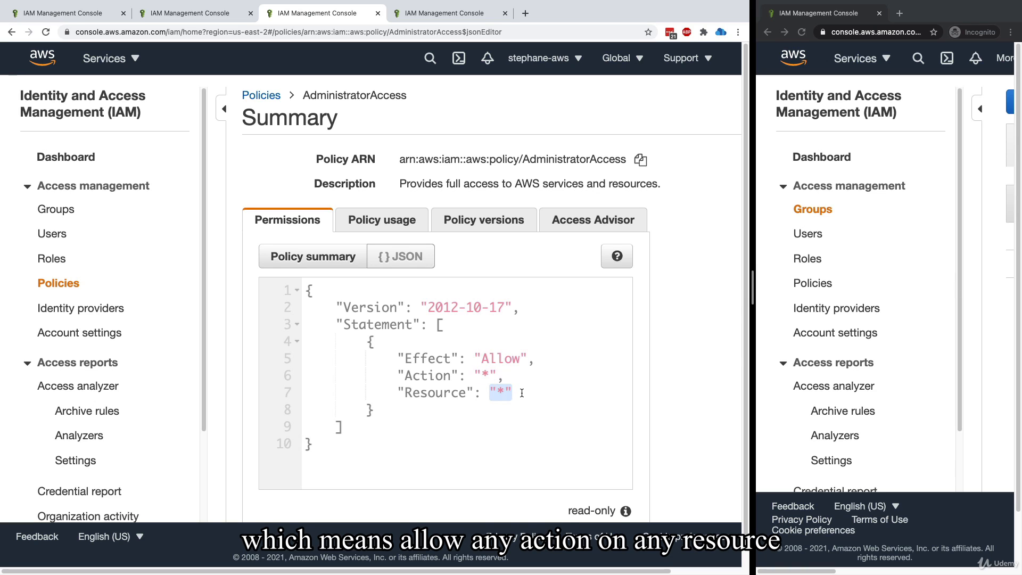
Switch to the IAMReadOnlyAccess policy's tab and examine how many services and which access levels its summary allows
left_click(510, 400)
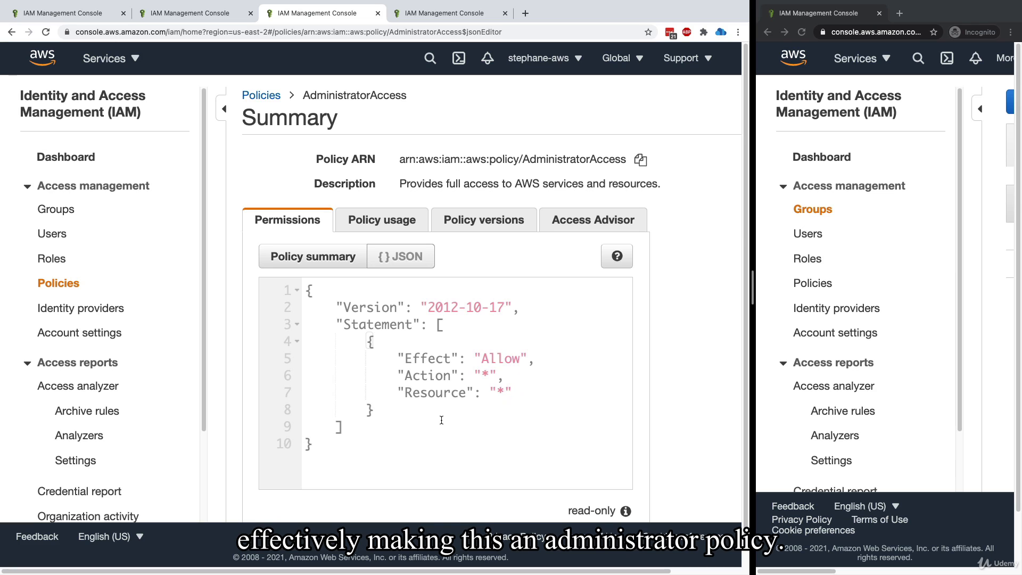
left_click(430, 15)
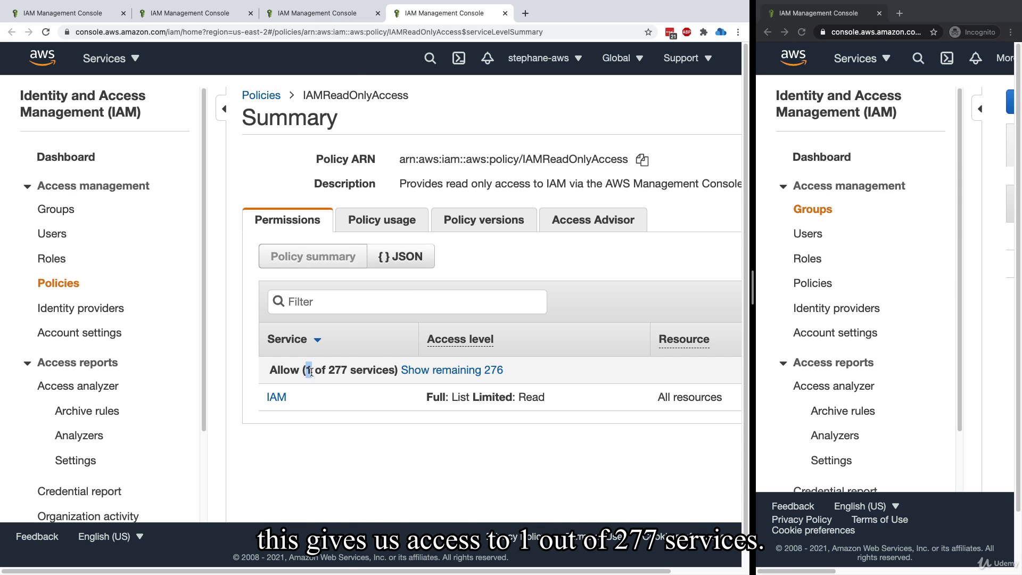
left_click_drag(328, 368, 347, 368)
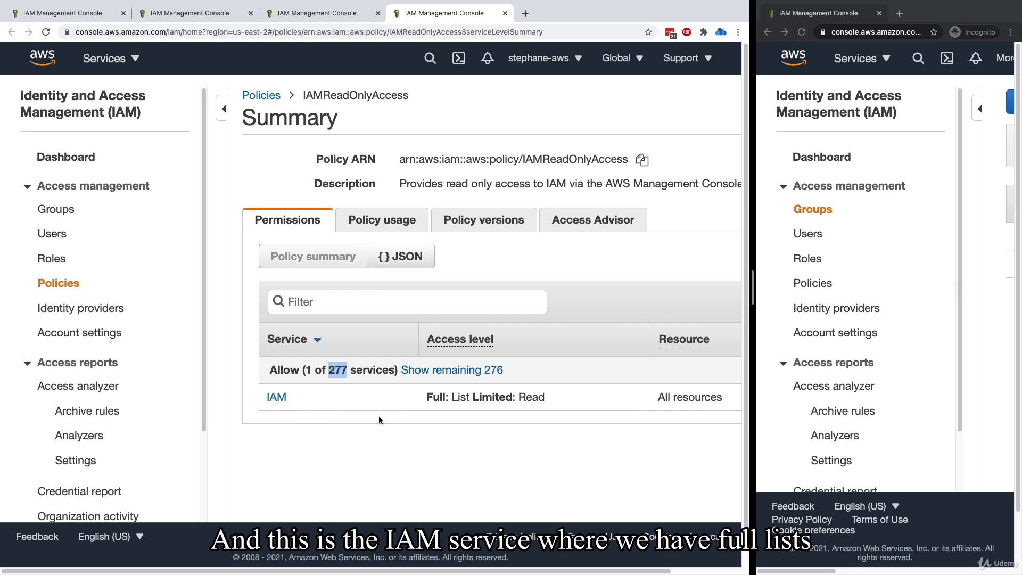
left_click(534, 412)
Show the IAMReadOnlyAccess policy's permissions as JSON and bring its Action block into view
left_click(411, 224)
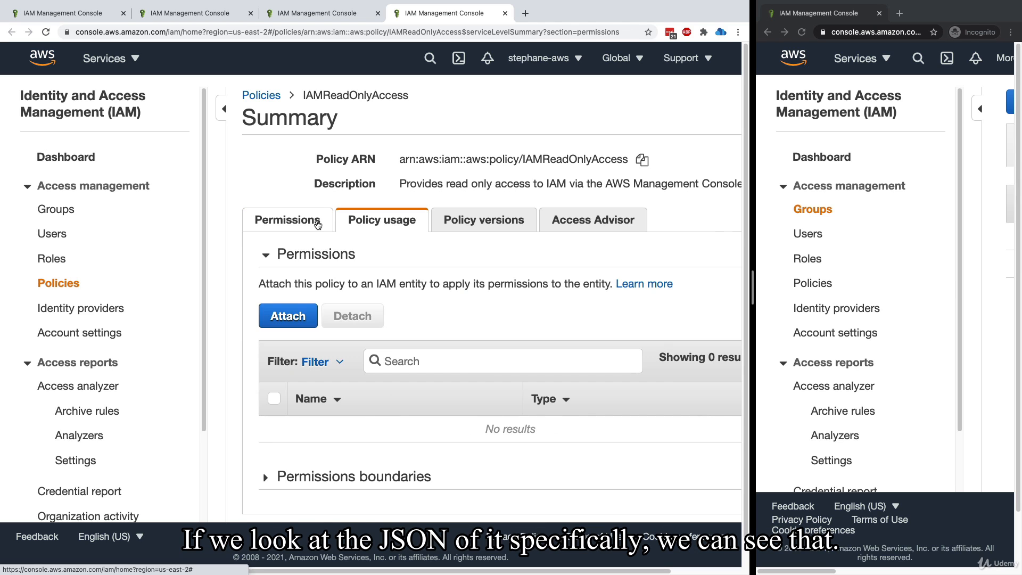
left_click(287, 219)
left_click(401, 256)
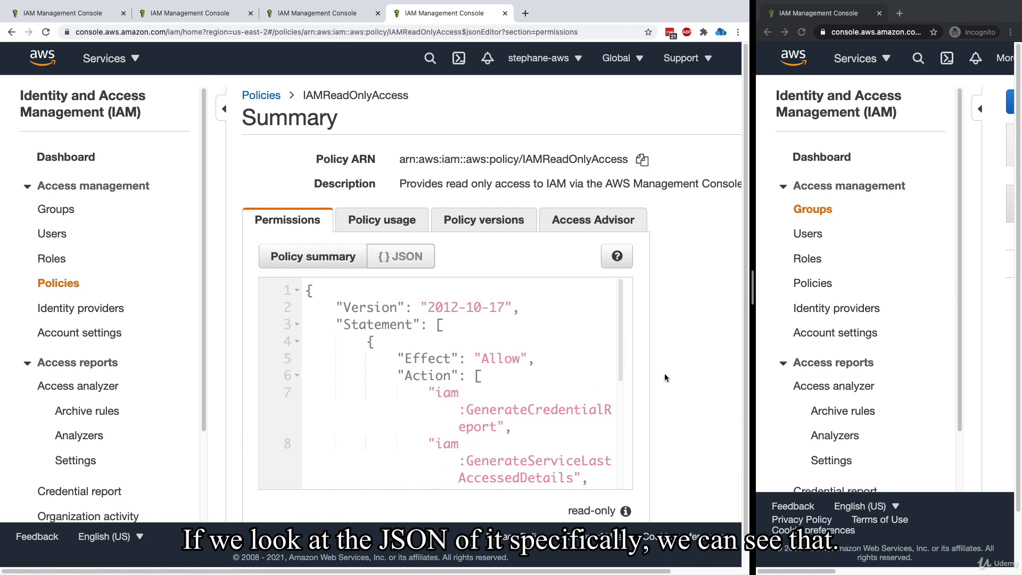
scroll(665, 378, "down", 1)
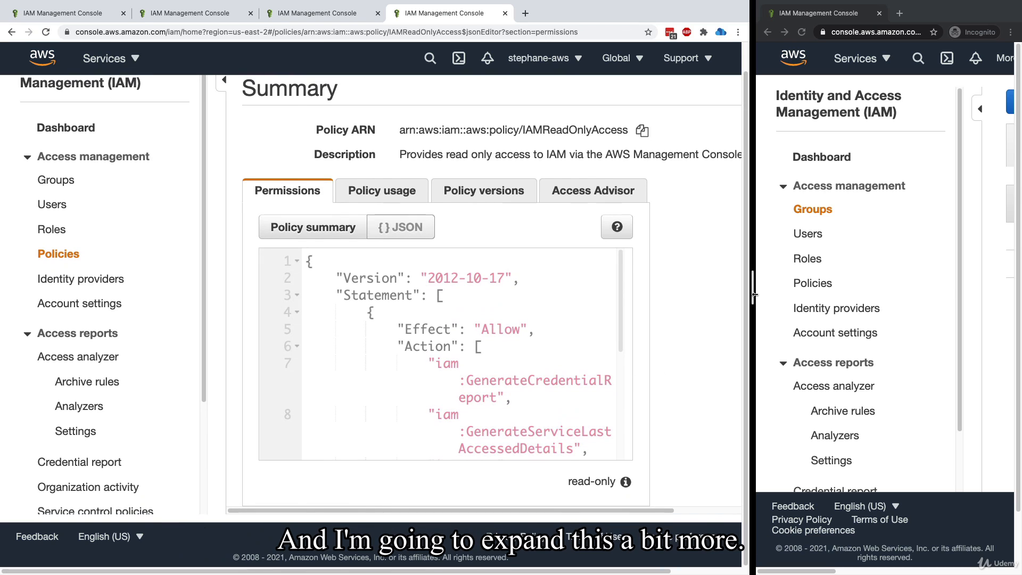
scroll(541, 398, "right", 2)
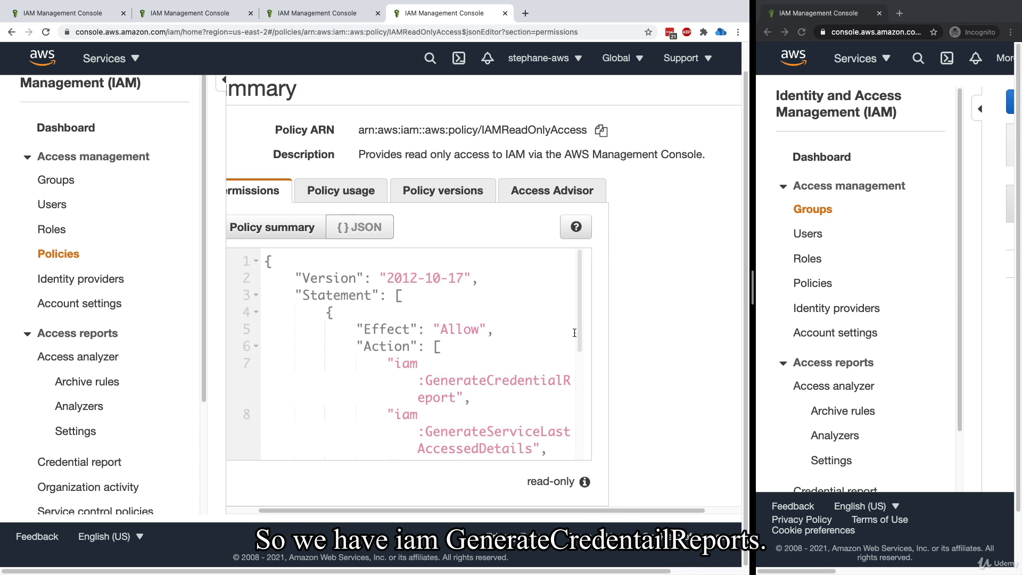
Read through the IAMReadOnlyAccess policy's Action entries, including iam:Get* and iam:List*, and return to the beginning of the document
left_click_drag(579, 334, 572, 392)
left_click_drag(395, 348, 494, 334)
left_click(438, 349)
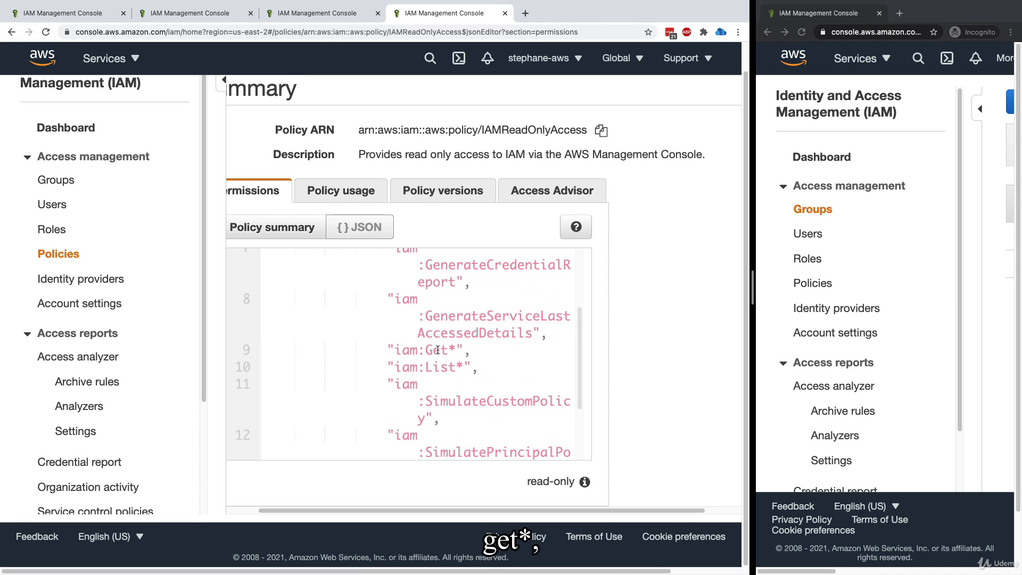
left_click_drag(424, 366, 470, 367)
mouse_move(579, 382)
left_mouse_down()
mouse_move(578, 431)
mouse_move(575, 387)
left_mouse_up()
left_click_drag(413, 290, 444, 352)
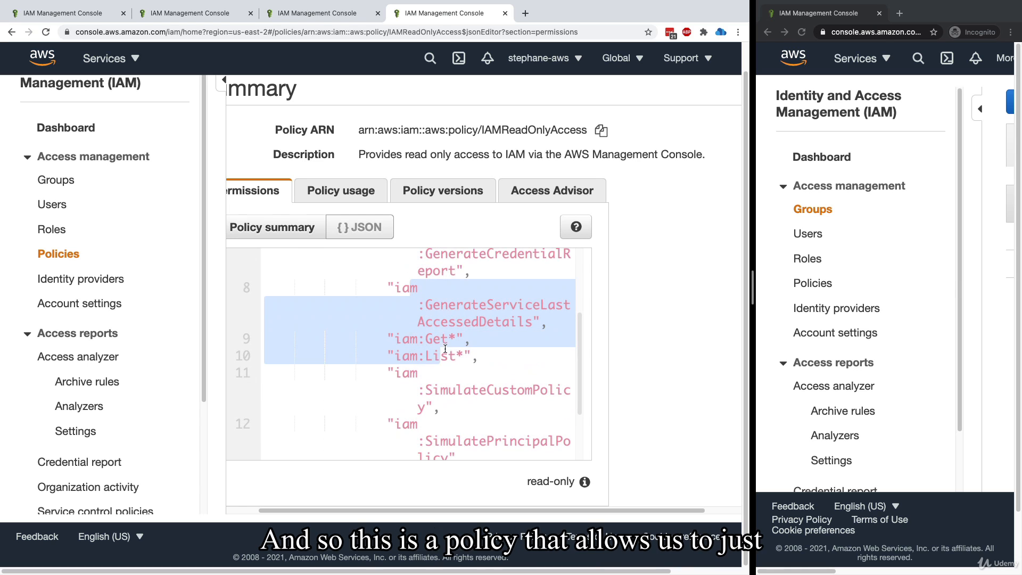
left_click(447, 362)
scroll(453, 375, "left", 2)
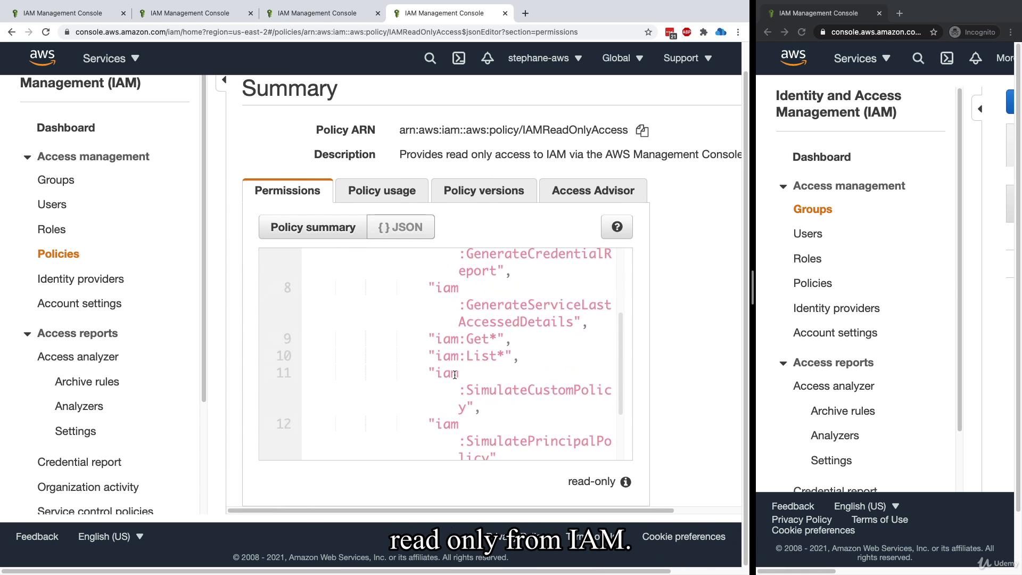
scroll(572, 348, "up", 5)
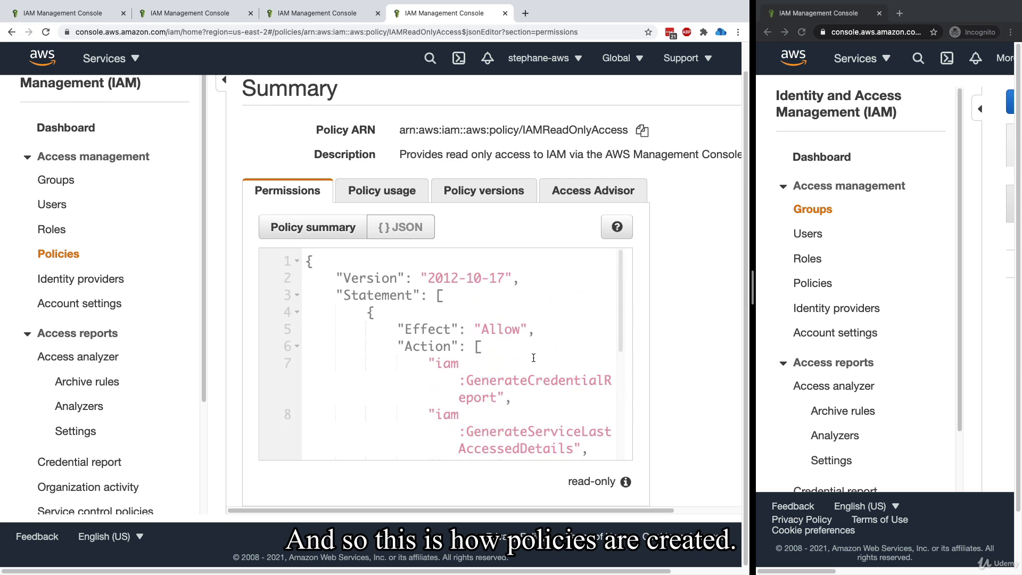
scroll(460, 264, "up", 1)
Return to the policies list, start creating a new policy, and compare its JSON editor with the visual editor
left_click(261, 95)
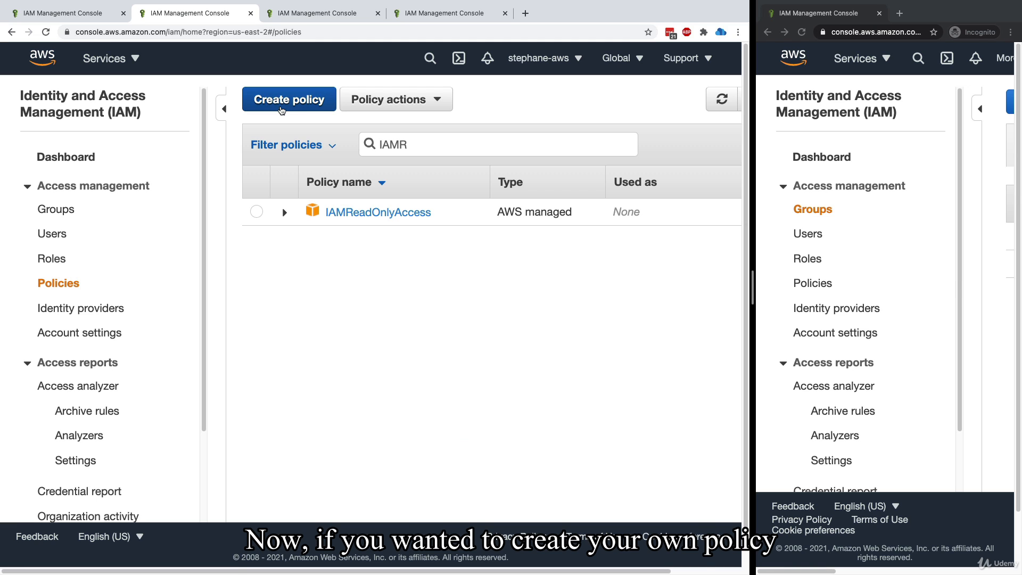
left_click(281, 110)
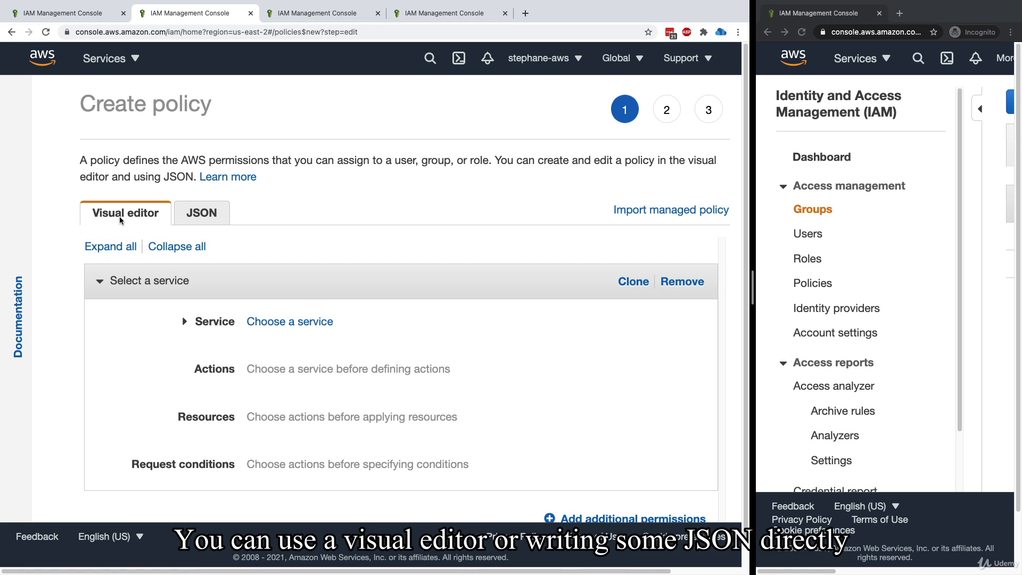
left_click(199, 211)
left_click(247, 318)
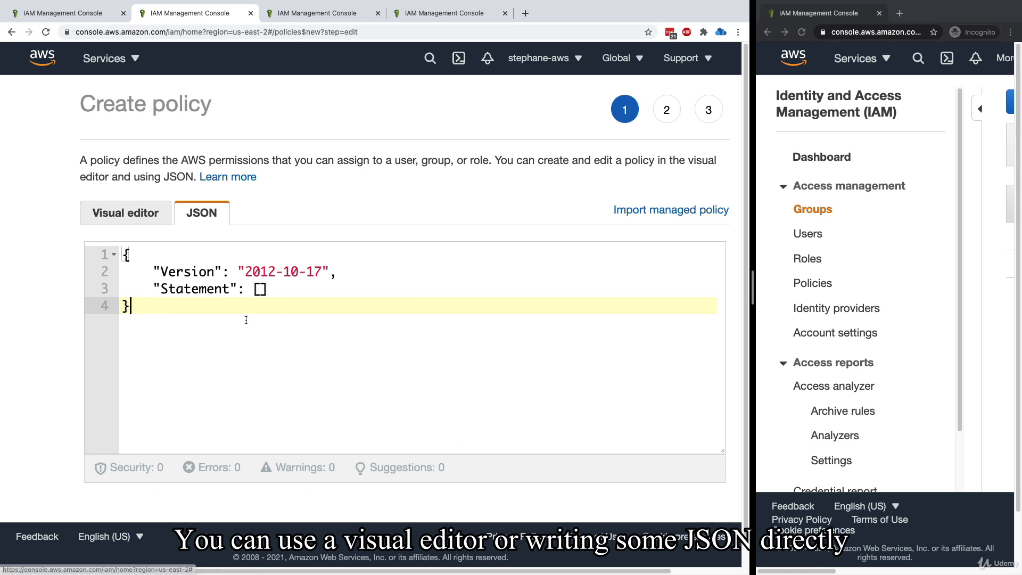
left_click(126, 215)
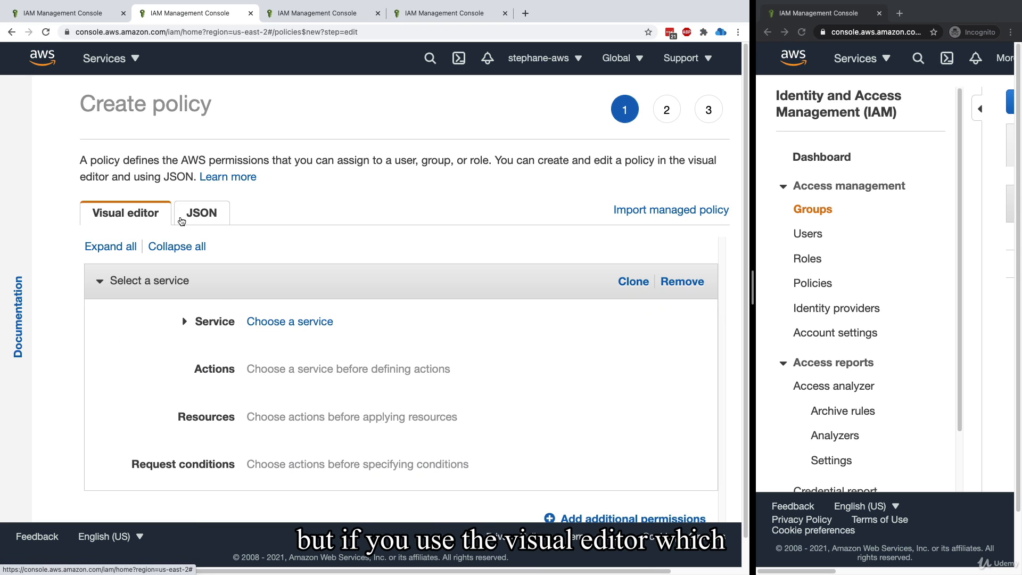
Search the services for IAM and choose IAM as the new policy's service
left_click(264, 328)
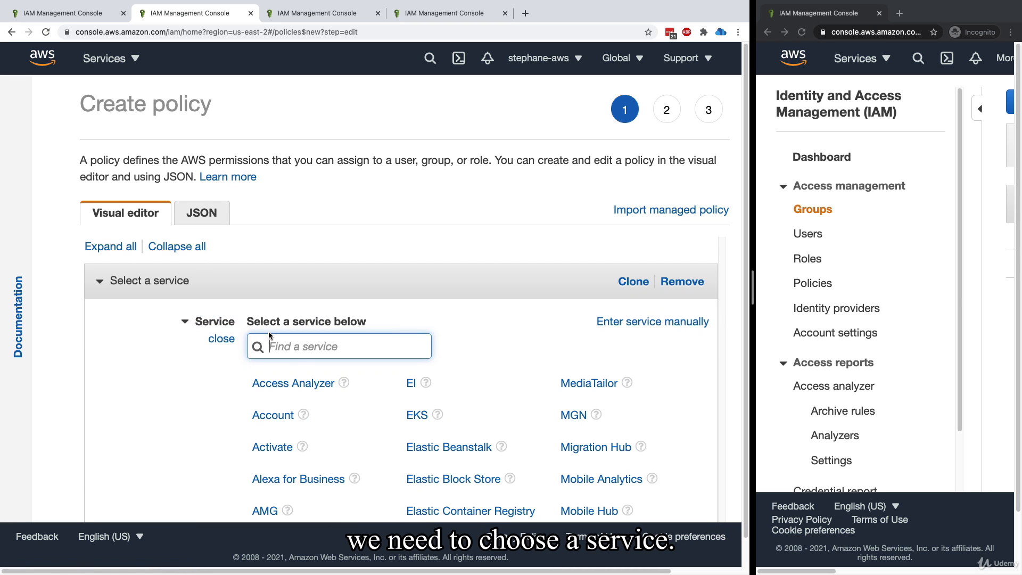
type("IAM")
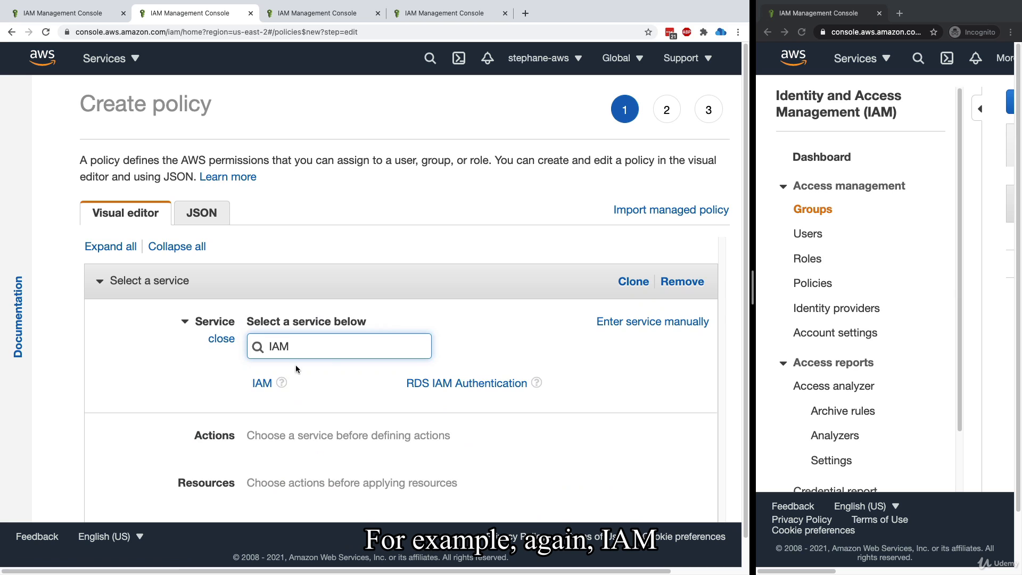
left_click(272, 393)
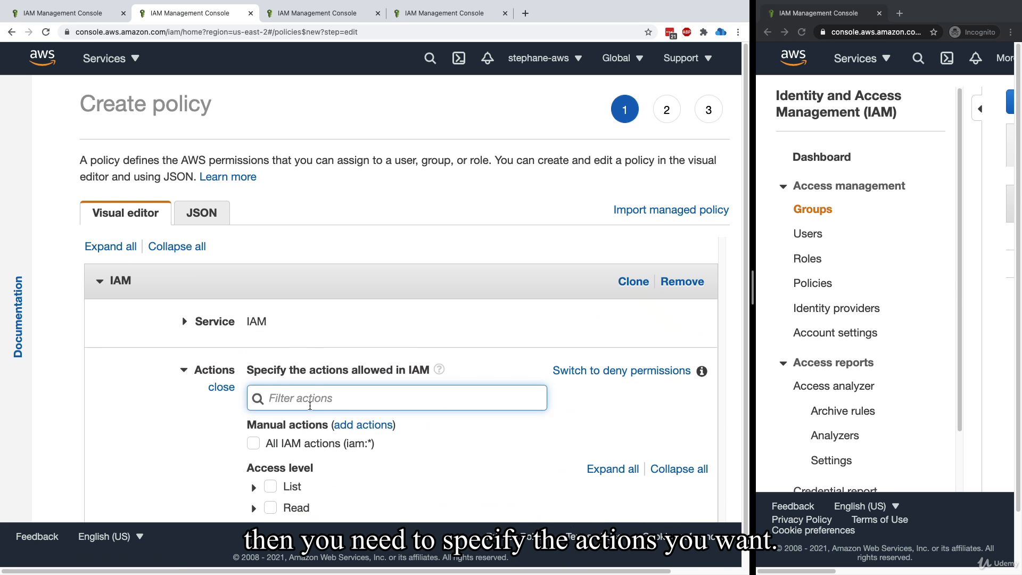
Try out allowing all IAM actions, but allow only ListUsers from the List level and GetUser from the Read level
scroll(311, 406, "down", 3)
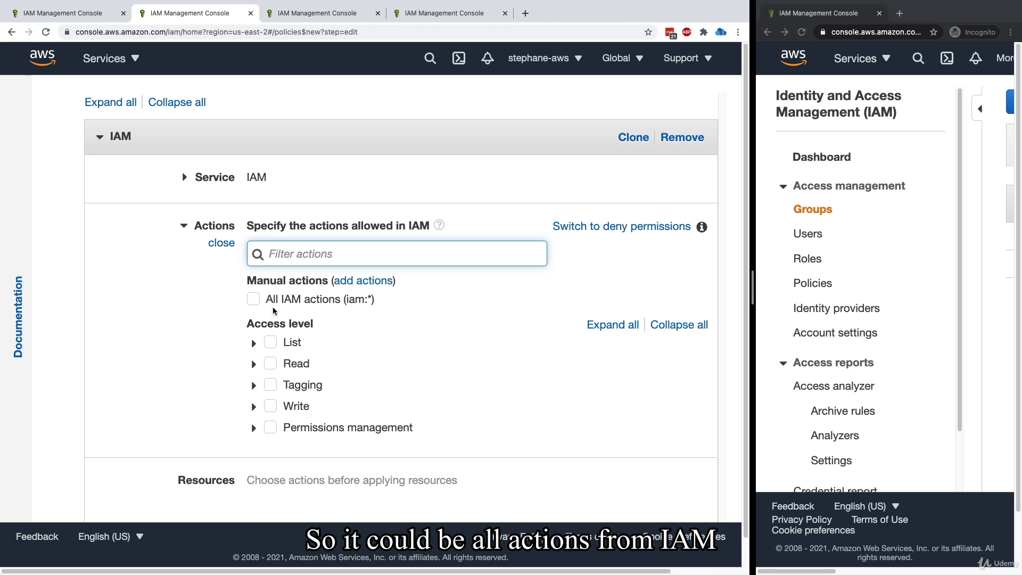
left_click(253, 299)
left_click(253, 299)
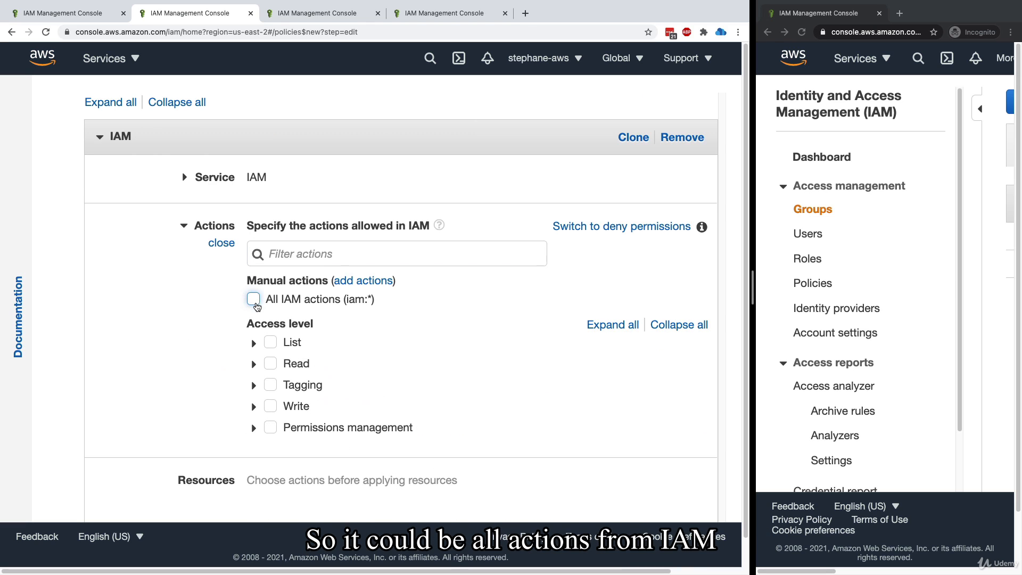
left_click(254, 364)
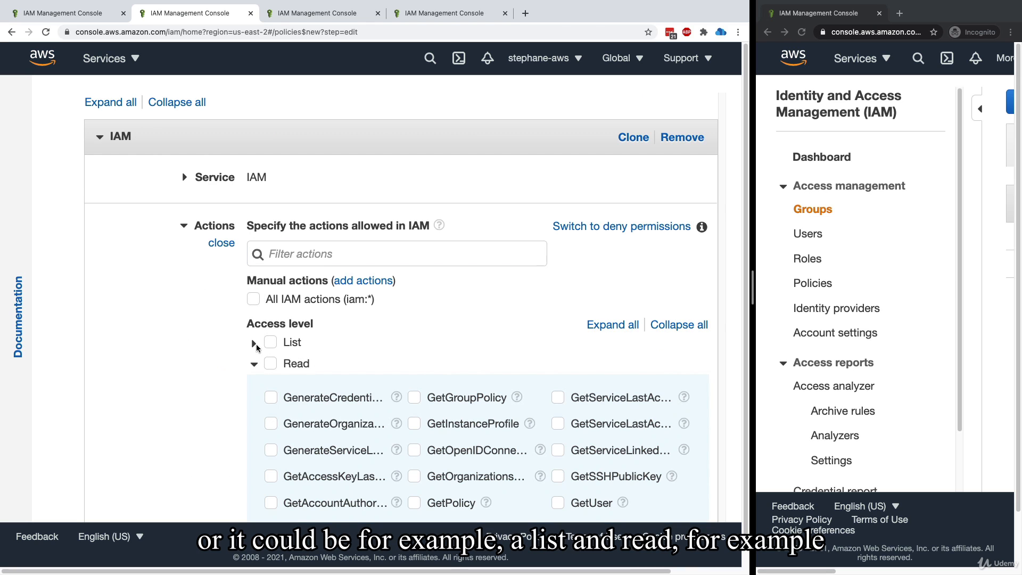
left_click(254, 344)
scroll(380, 350, "down", 6)
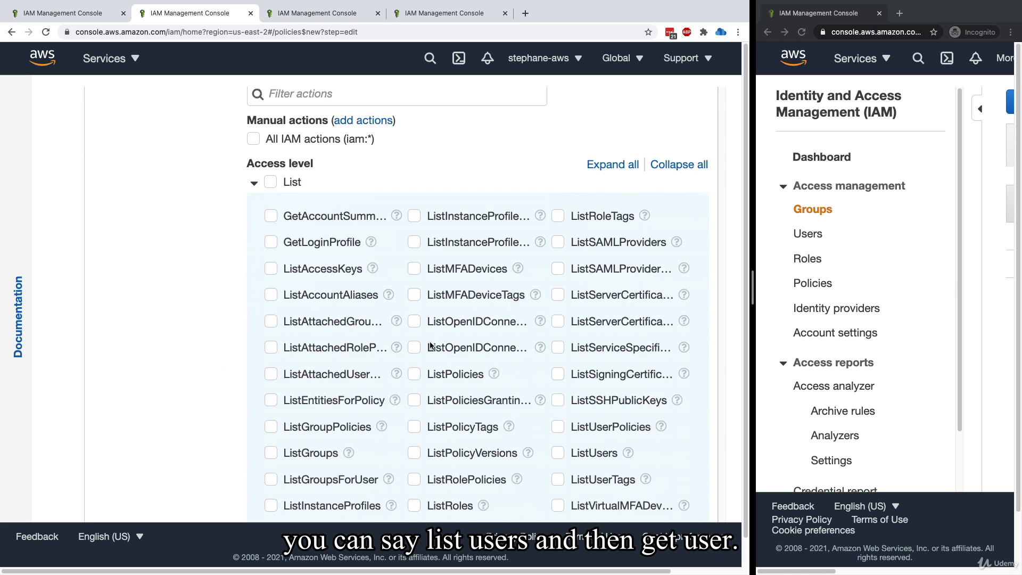
left_click(566, 309)
scroll(554, 346, "down", 2)
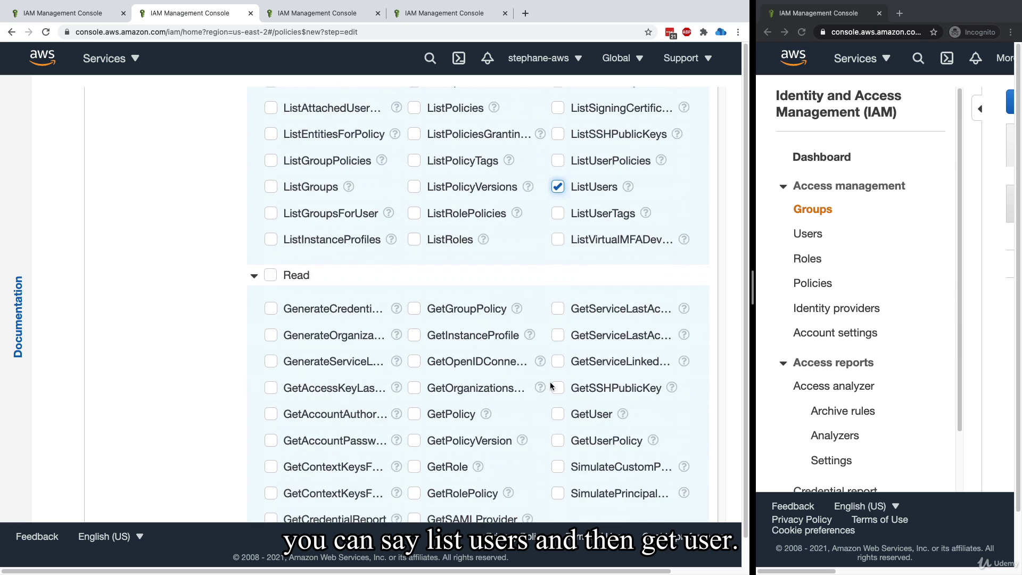
left_click(559, 418)
Check the draft policy's JSON and go back to the visual editor
scroll(500, 427, "up", 10)
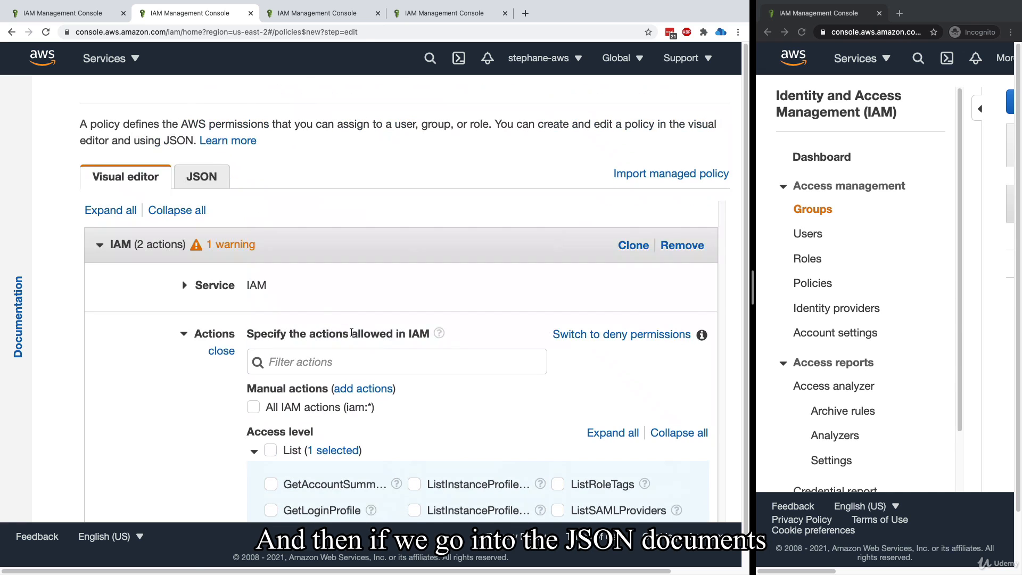
left_click(202, 178)
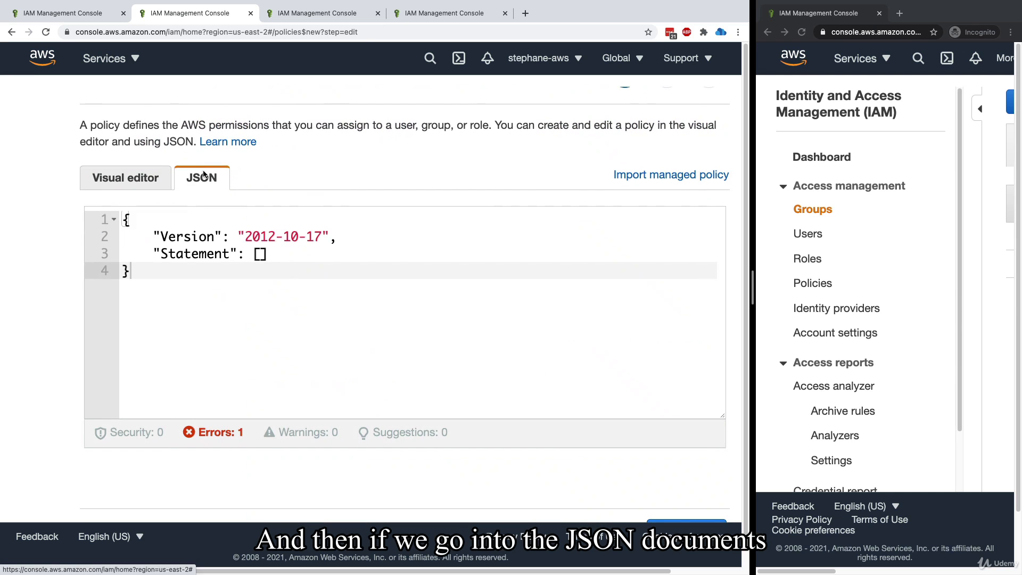
left_click(126, 177)
Set the draft policy's IAM permissions to apply to all resources
scroll(266, 325, "down", 6)
scroll(238, 335, "down", 10)
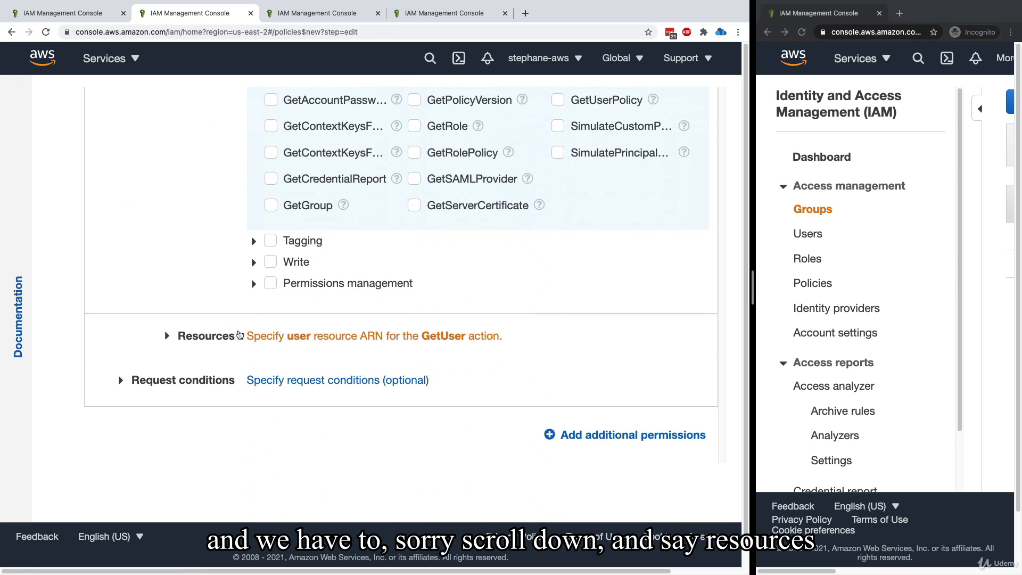
left_click(166, 334)
scroll(213, 298, "down", 1)
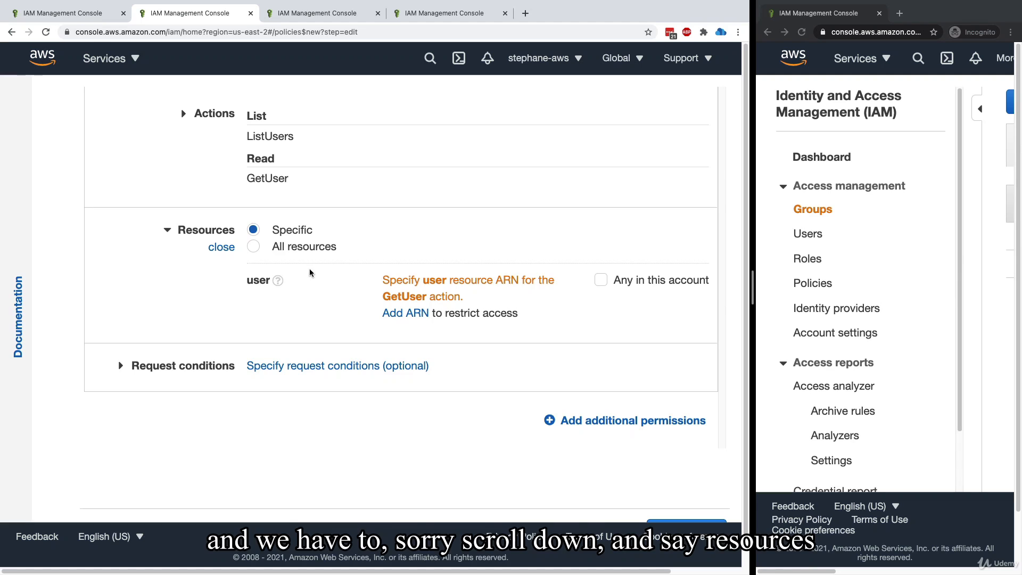
left_click(249, 248)
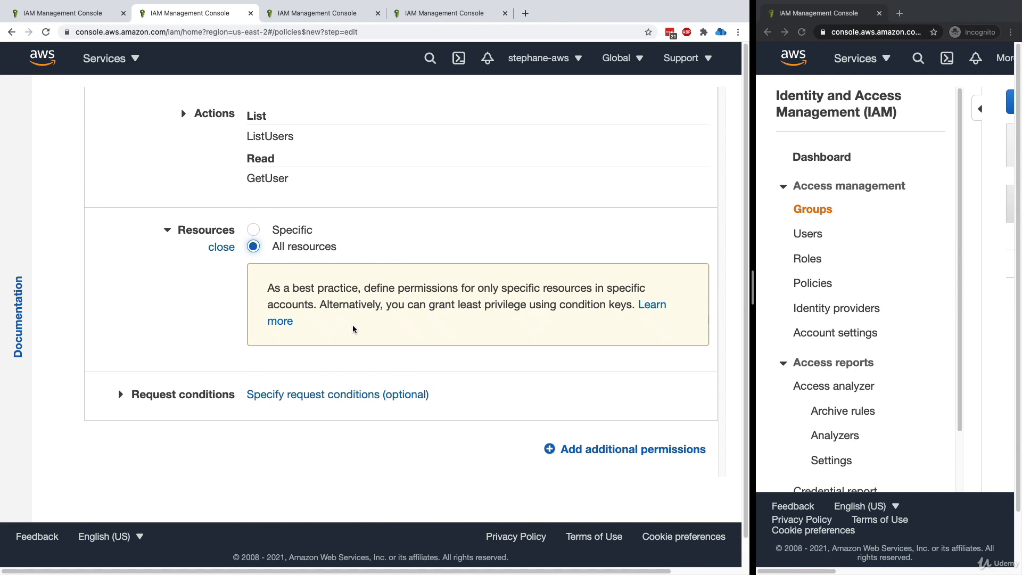
Show the draft policy as JSON and examine its generated Action and Resource entries
scroll(354, 329, "up", 5)
left_click(212, 216)
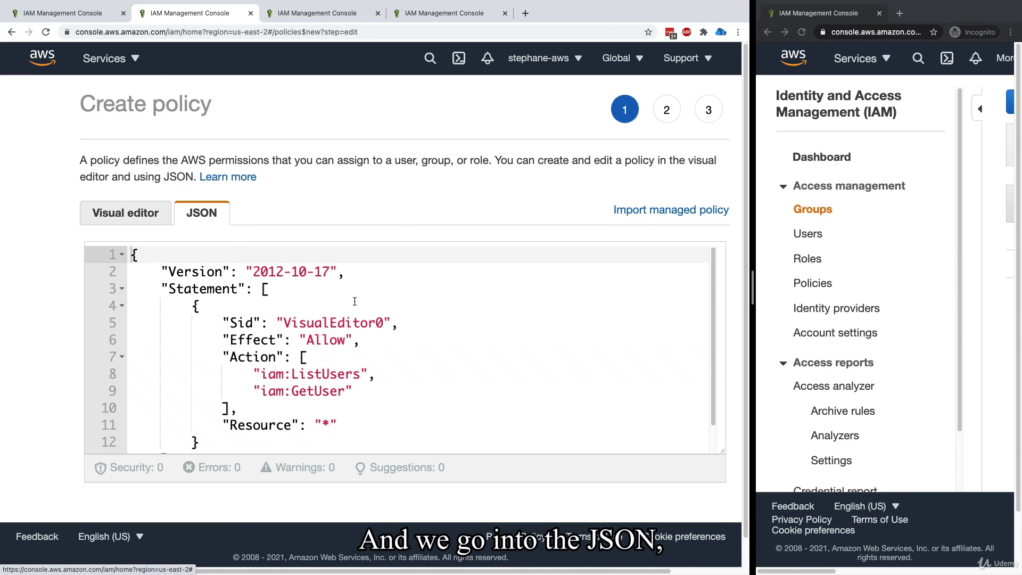
scroll(327, 323, "down", 1)
scroll(327, 322, "down", 1)
left_click_drag(292, 329, 347, 347)
left_click_drag(274, 380, 341, 381)
left_click(344, 381)
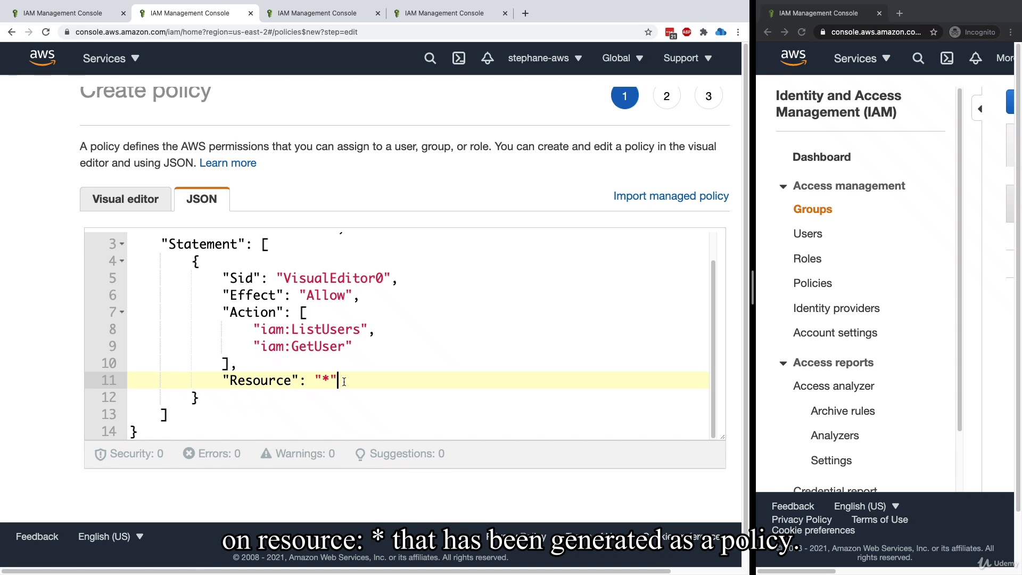
Review the draft policy in the visual editor and cancel its creation
left_click(94, 196)
scroll(410, 216, "up", 1)
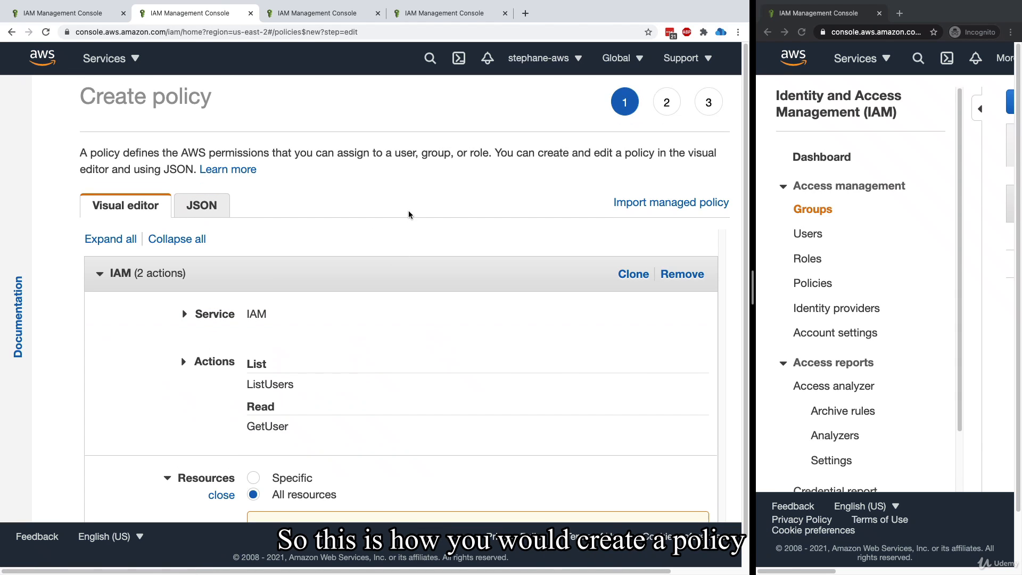
scroll(410, 242, "down", 6)
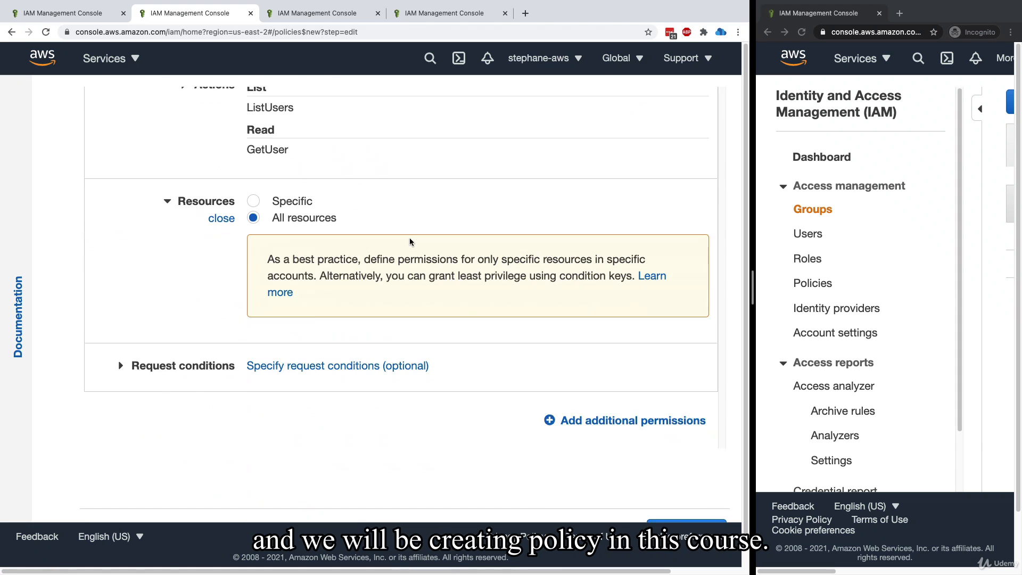
left_click(604, 498)
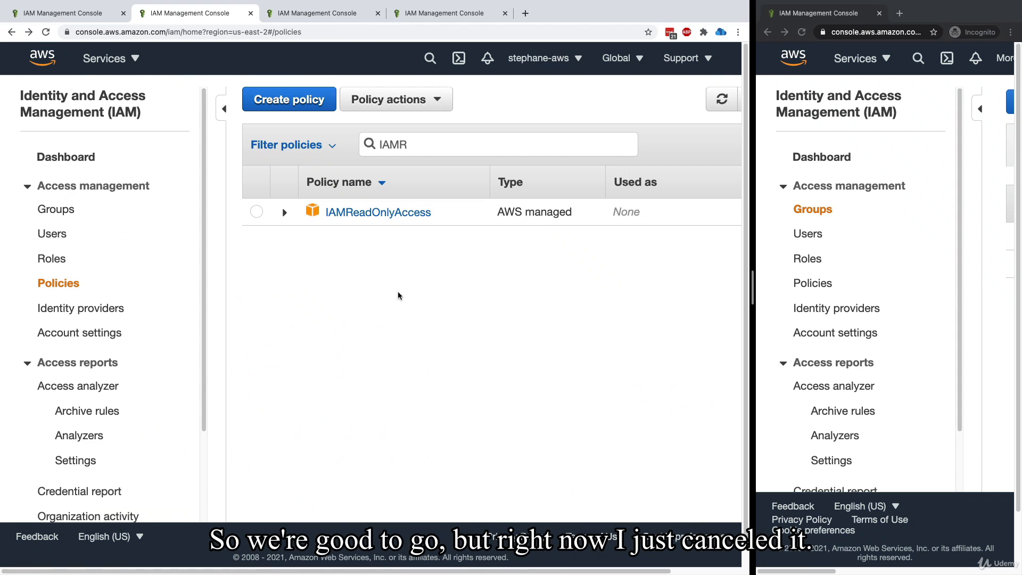